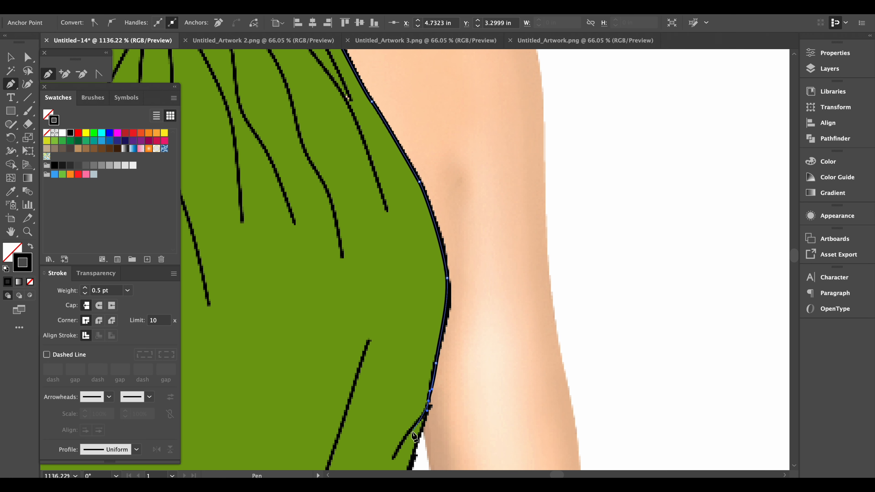
Trace the short curved fold line at the bodice's side edge with a 0.5 pt Pen tool stroke.
{"action": "left_click", "coordinate": [410, 431]}
{"action": "left_click_drag", "start_coordinate": [397, 454], "coordinate": [394, 463]}
{"action": "left_click_drag", "start_coordinate": [449, 433], "coordinate": [510, 226]}
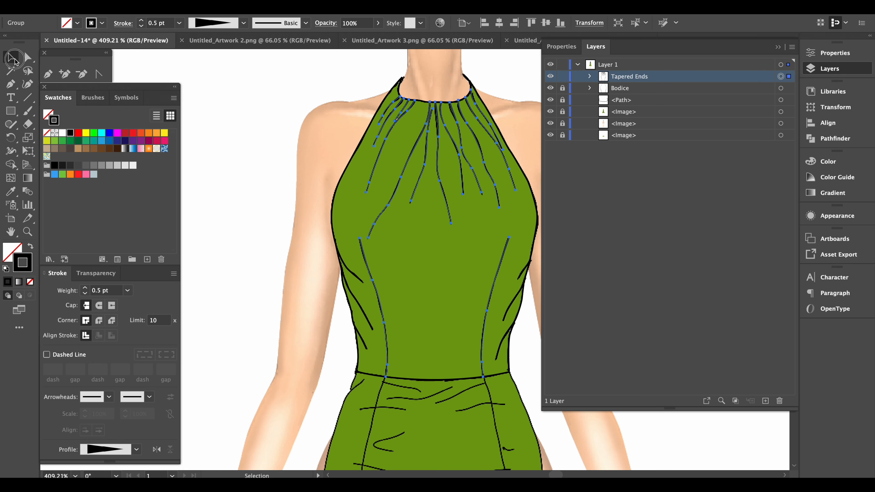
Deselect the Tapered Ends group of gather and dart lines on the bodice.
{"action": "key", "text": "v"}
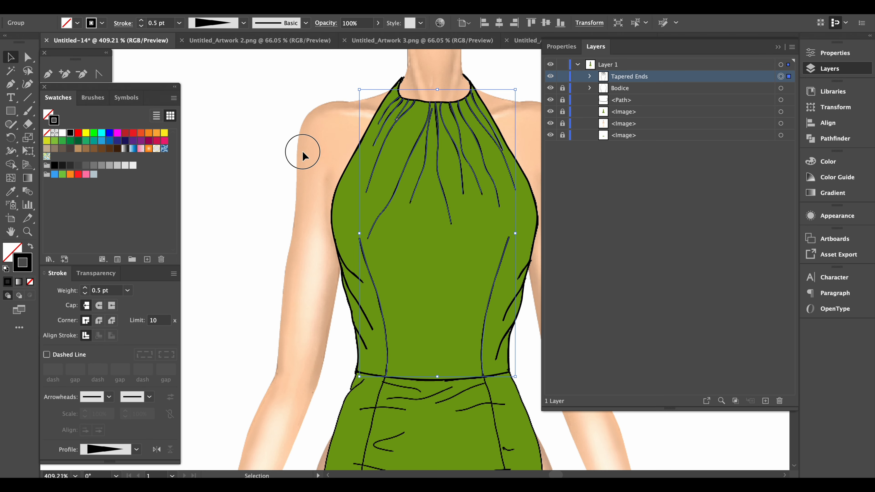
{"action": "left_click", "coordinate": [302, 152]}
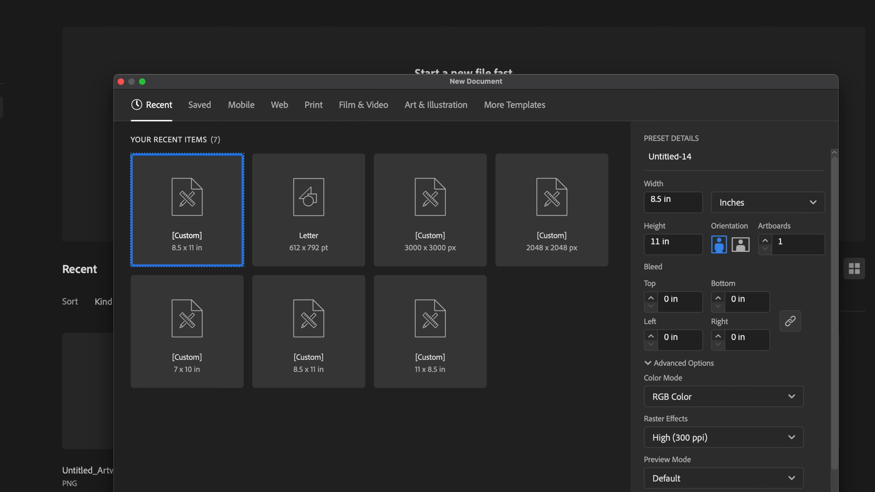
Create an 8.5 x 11 in RGB document at 300 ppi and open the three Untitled_Artwork PNG sketches.
{"action": "left_click", "coordinate": [795, 491]}
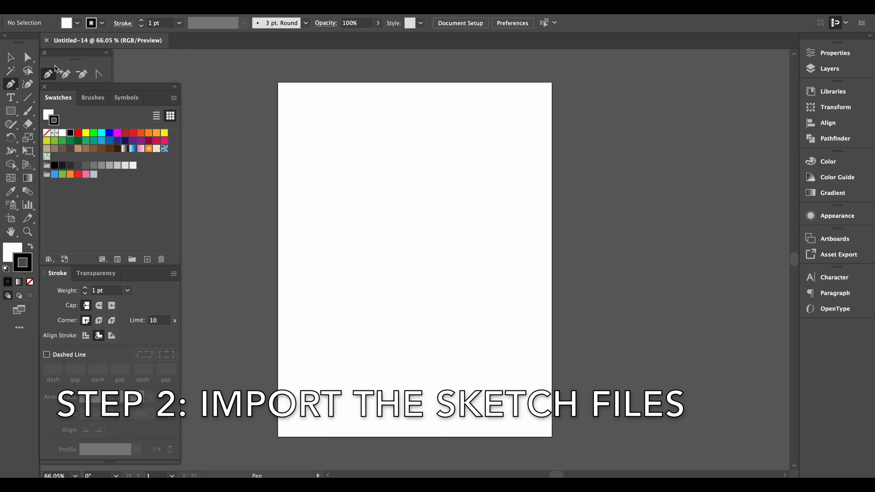
{"action": "left_click", "coordinate": [10, 2]}
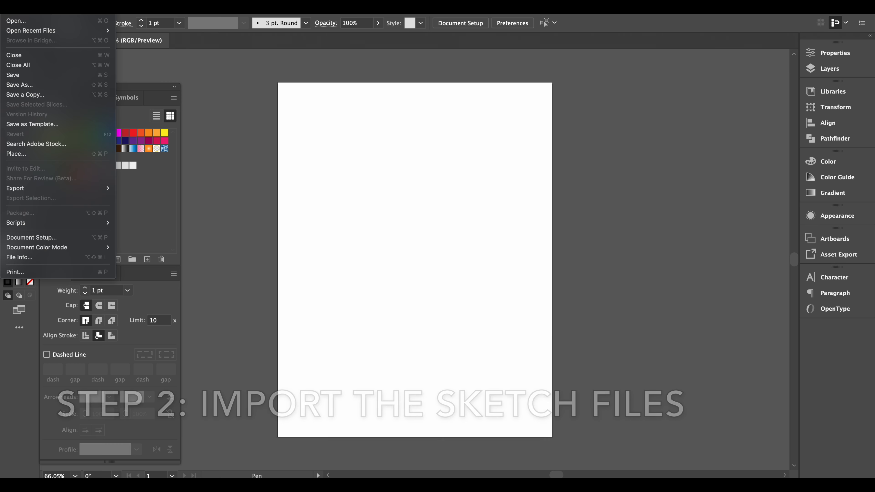
{"action": "left_click", "coordinate": [23, 22]}
{"action": "left_click_drag", "start_coordinate": [702, 103], "coordinate": [703, 125]}
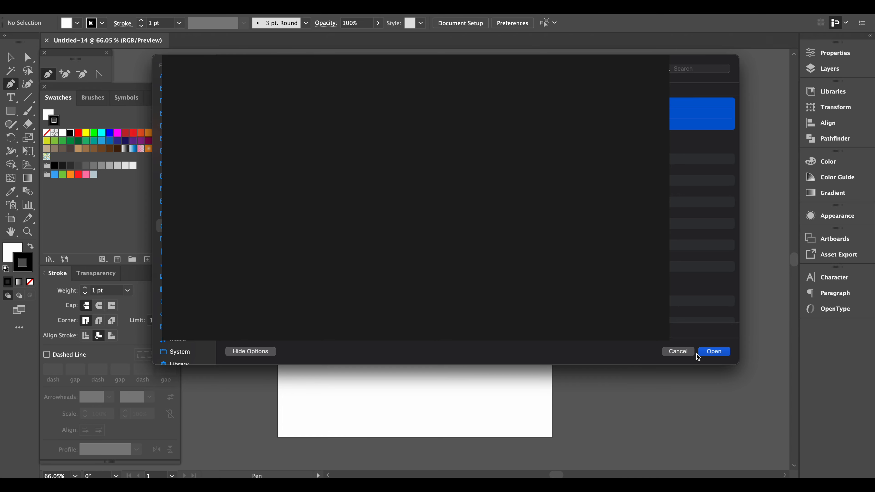
{"action": "left_click", "coordinate": [706, 351]}
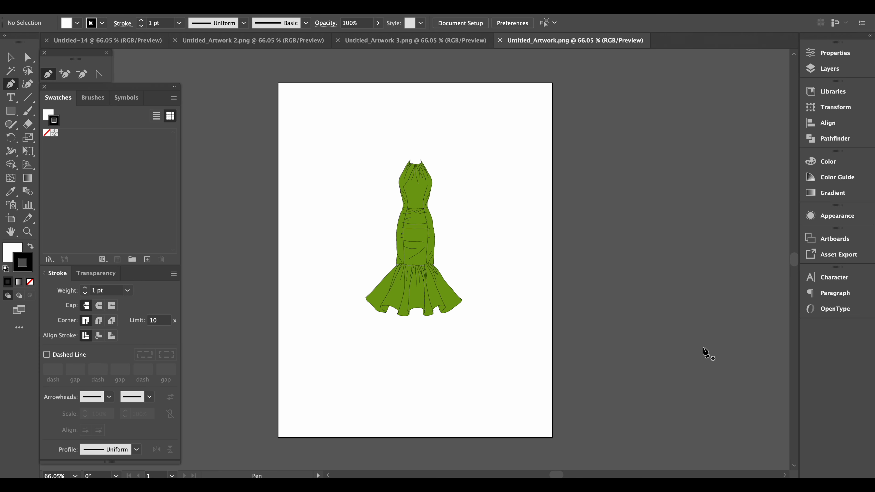
Copy the green dress image from Untitled_Artwork.png and paste it into the Untitled-14 document.
{"action": "left_click", "coordinate": [300, 43]}
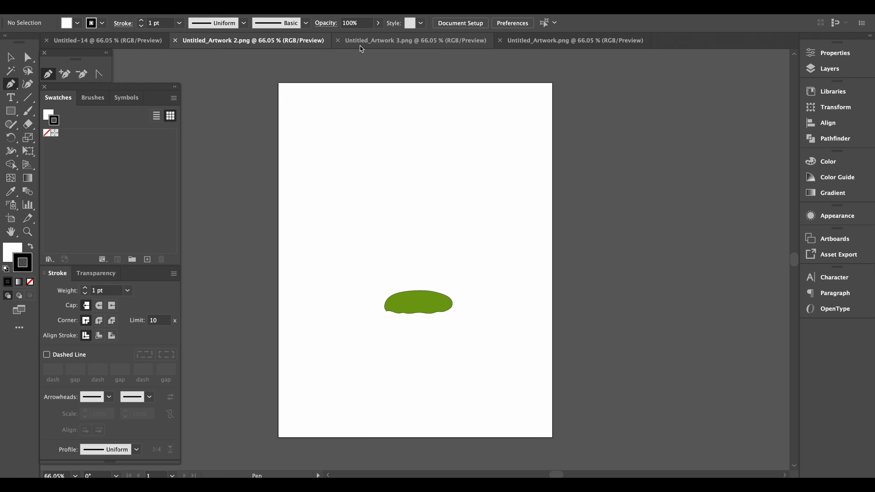
{"action": "left_click", "coordinate": [364, 45]}
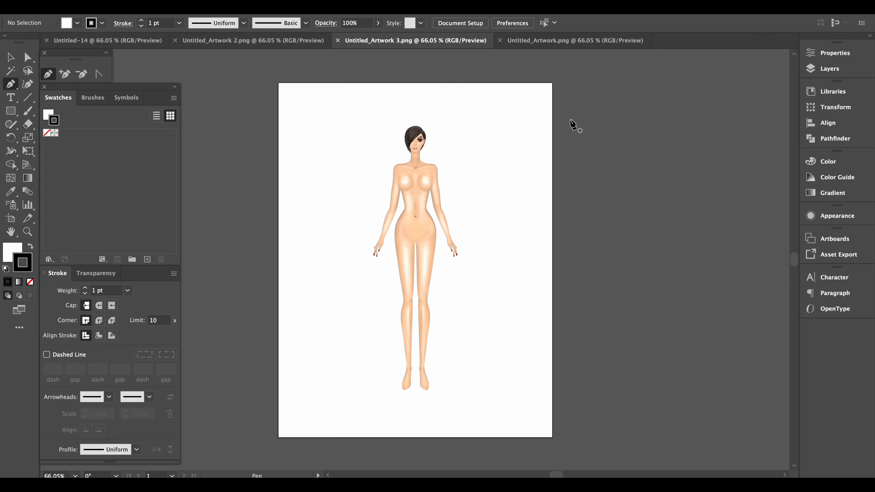
{"action": "left_click", "coordinate": [554, 40]}
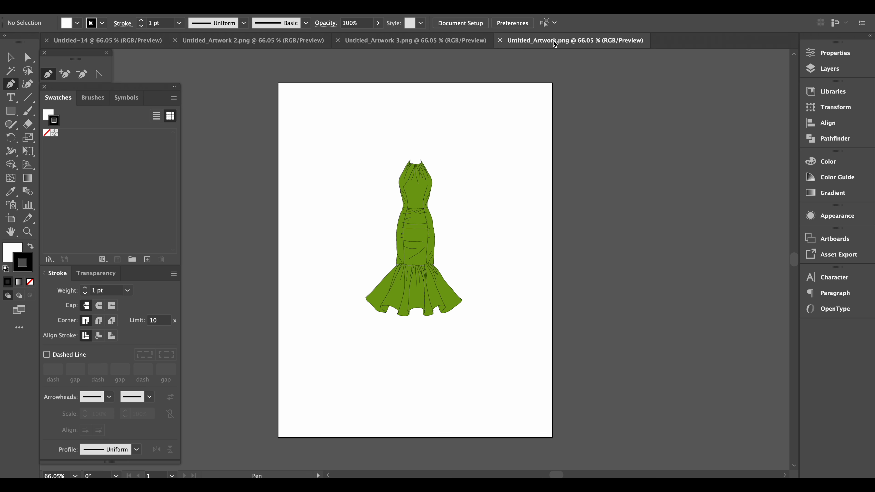
{"action": "left_click", "coordinate": [20, 61]}
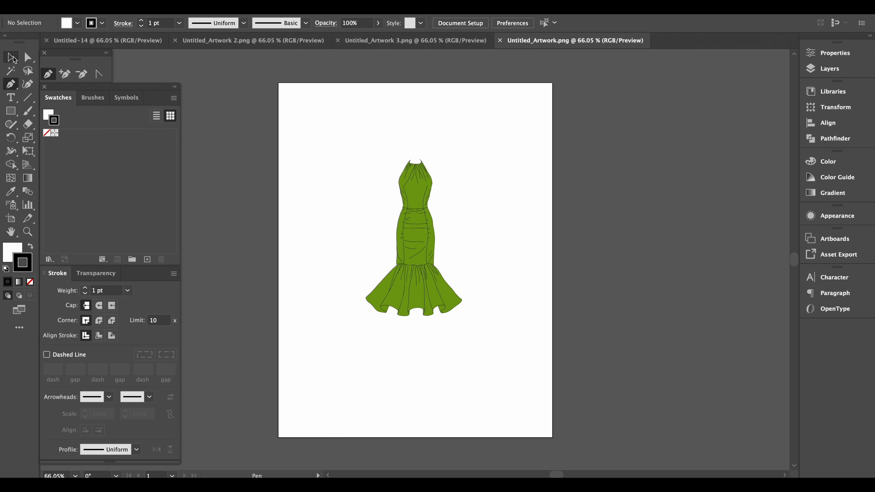
{"action": "left_click", "coordinate": [445, 171]}
{"action": "right_click", "coordinate": [444, 168]}
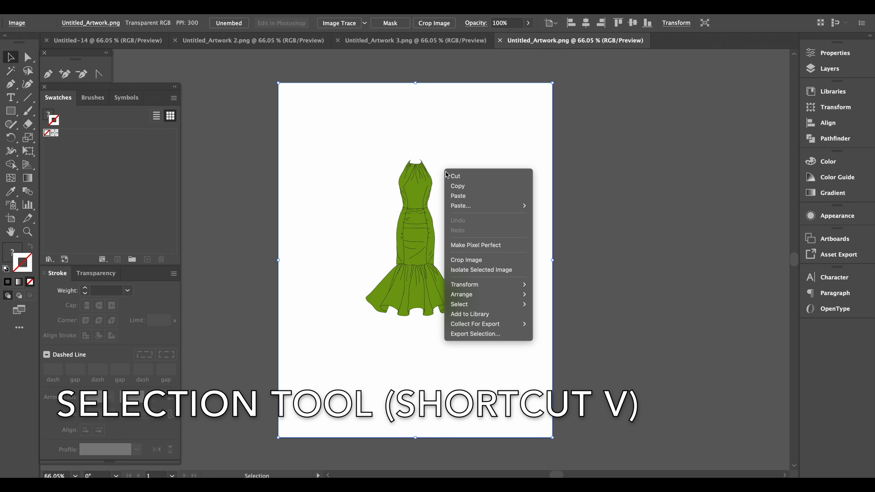
{"action": "left_click", "coordinate": [458, 186]}
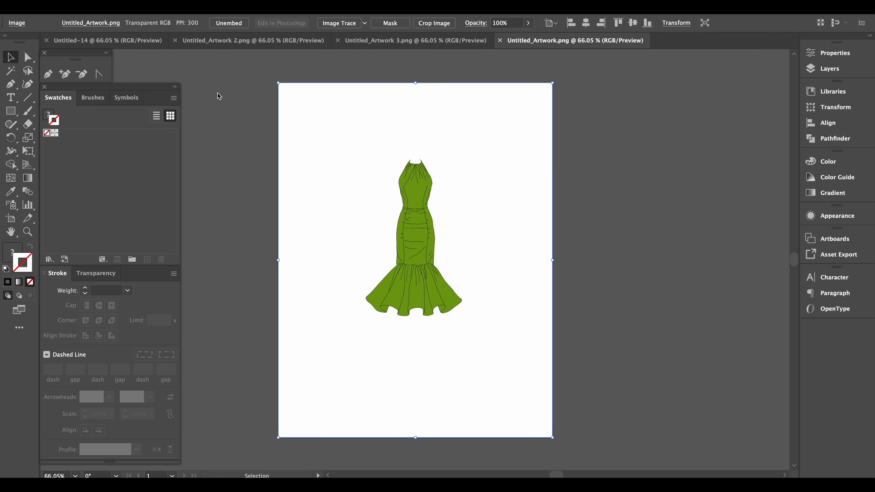
{"action": "left_click", "coordinate": [107, 41]}
{"action": "right_click", "coordinate": [419, 165]}
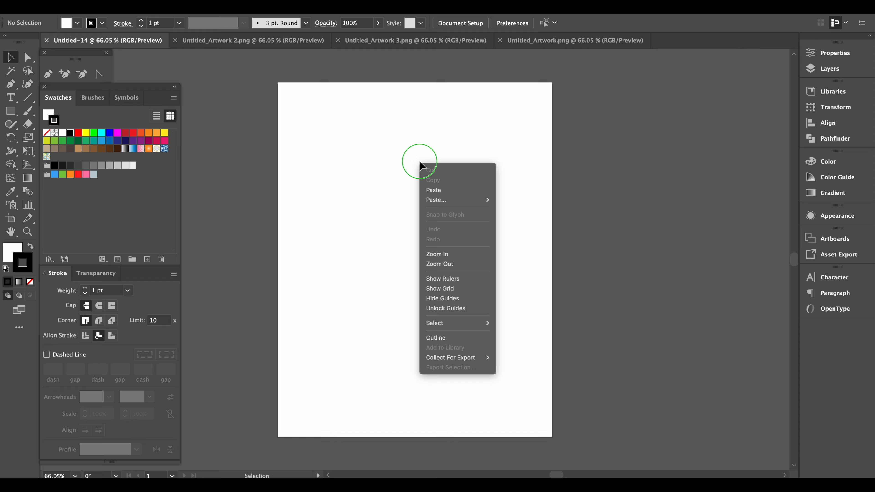
{"action": "left_click", "coordinate": [435, 189]}
Copy the fashion figure image from Untitled_Artwork 3.png and paste it into the Untitled-14 document.
{"action": "left_click", "coordinate": [390, 40]}
{"action": "left_click", "coordinate": [388, 115]}
{"action": "right_click", "coordinate": [389, 115]}
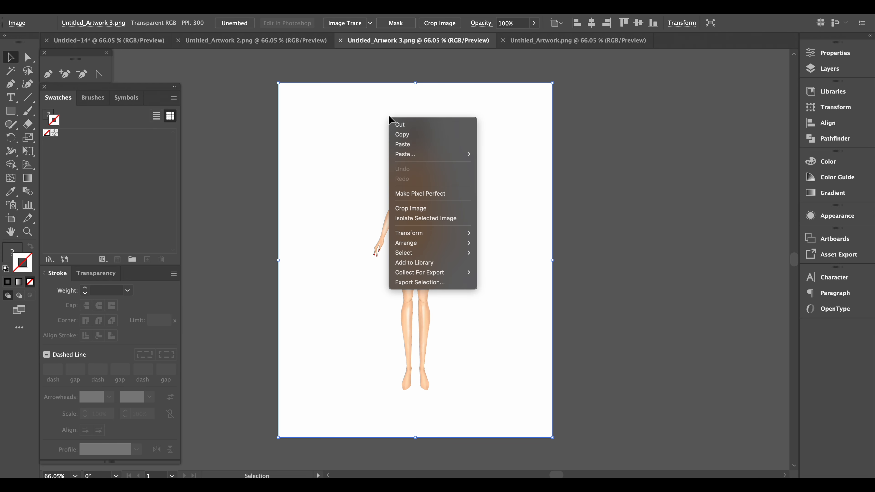
{"action": "left_click", "coordinate": [402, 134]}
{"action": "left_click", "coordinate": [125, 43]}
{"action": "right_click", "coordinate": [382, 146]}
{"action": "left_click", "coordinate": [403, 173]}
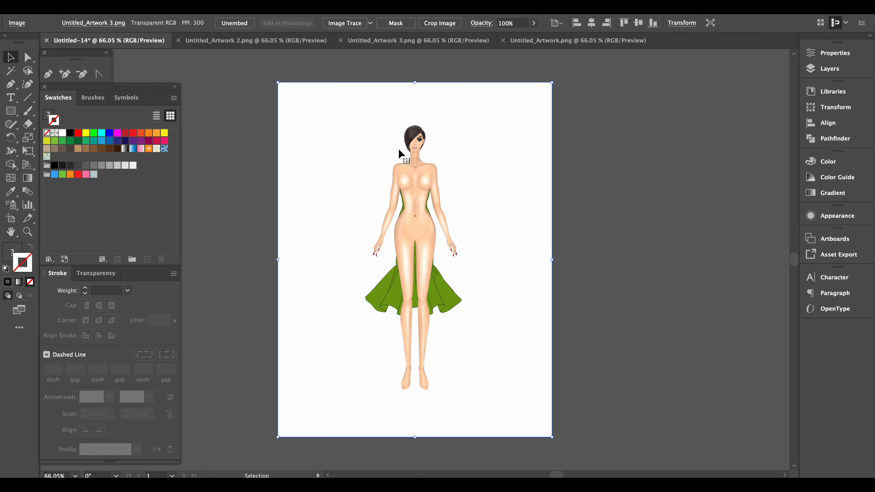
Copy the green back-hem image from Untitled_Artwork 2.png and paste it into the Untitled-14 document.
{"action": "left_click", "coordinate": [272, 40]}
{"action": "left_click", "coordinate": [357, 142]}
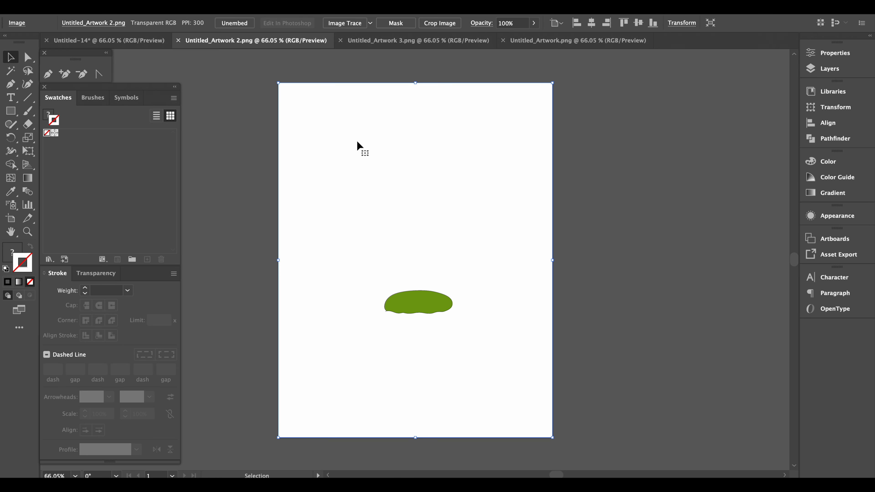
{"action": "right_click", "coordinate": [357, 142]}
{"action": "left_click", "coordinate": [369, 160]}
{"action": "left_click", "coordinate": [109, 41]}
{"action": "right_click", "coordinate": [311, 137]}
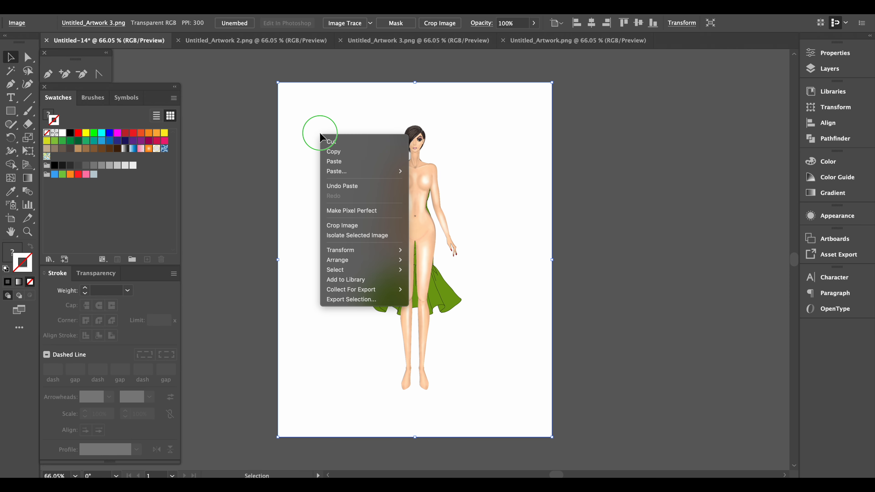
{"action": "left_click", "coordinate": [338, 161]}
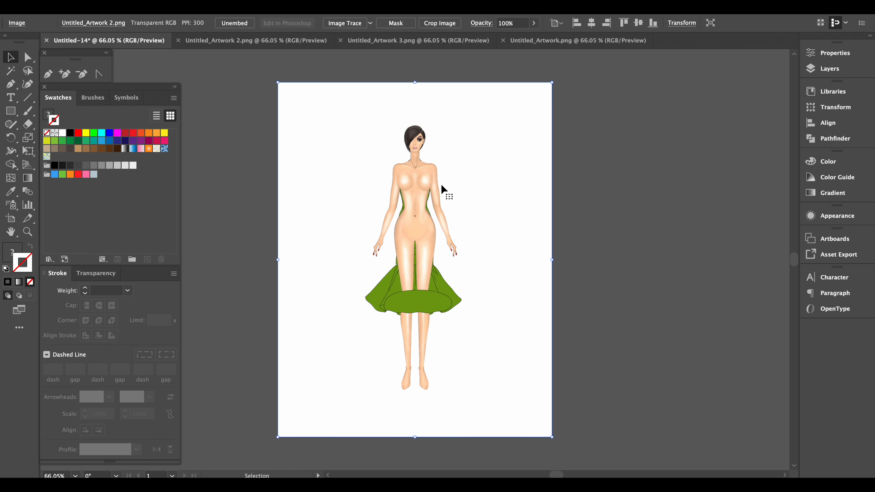
Stack the images in Layer 1 with the dress on top, figure in the middle and back hem underneath, and lock all three.
{"action": "left_click", "coordinate": [848, 73]}
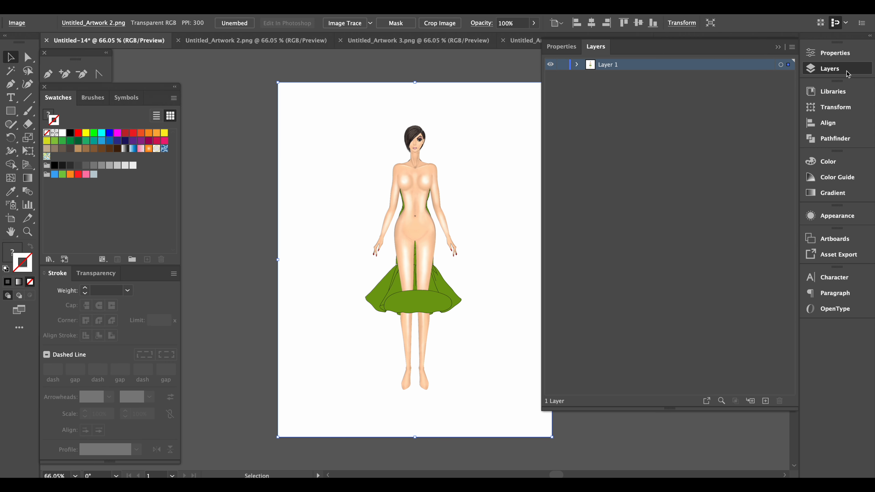
{"action": "left_click", "coordinate": [578, 64]}
{"action": "mouse_move", "coordinate": [621, 100]}
{"action": "left_mouse_down"}
{"action": "mouse_move", "coordinate": [617, 83]}
{"action": "mouse_move", "coordinate": [629, 79]}
{"action": "mouse_move", "coordinate": [629, 104]}
{"action": "left_mouse_up"}
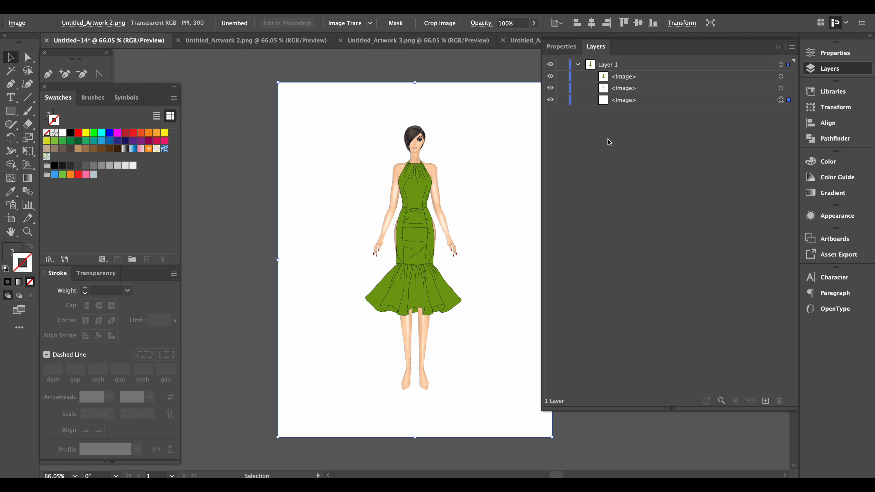
{"action": "left_click_drag", "start_coordinate": [563, 76], "coordinate": [564, 101]}
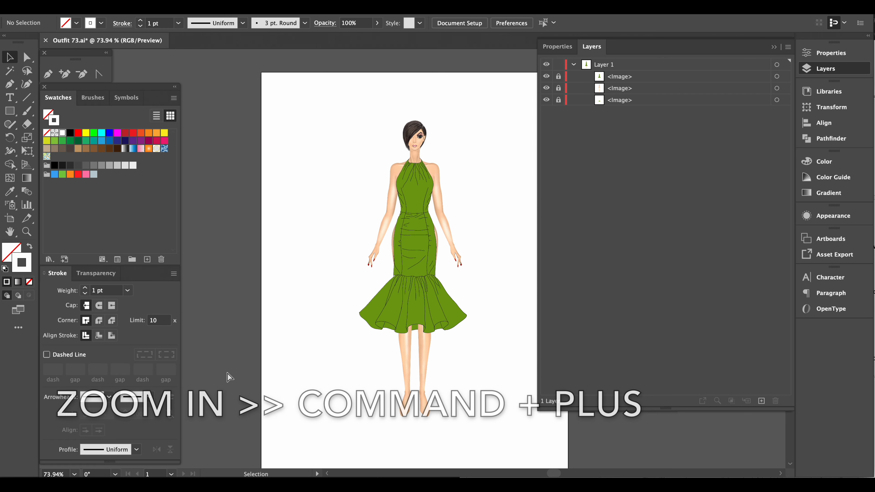
View the whole figure at 100% and 50% zoom and pan the artboard around the workspace.
{"action": "key", "text": "super+plus"}
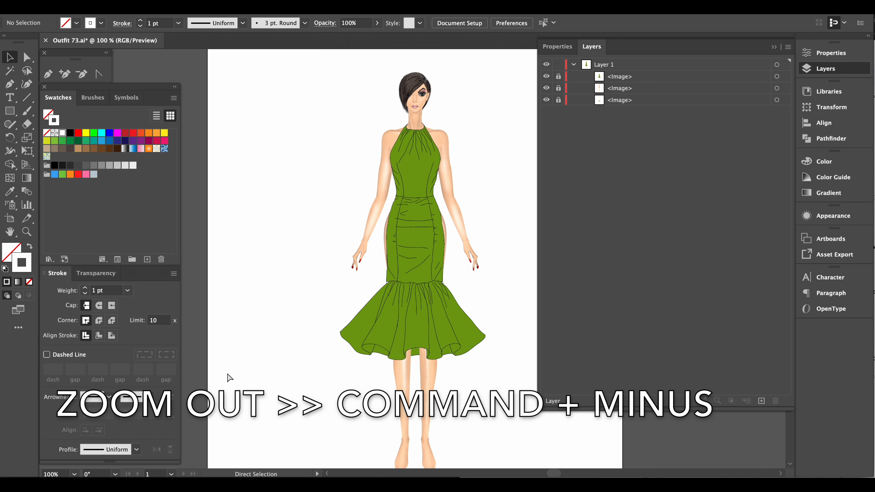
{"action": "key", "text": "super+minus"}
{"action": "key", "text": "super+minus"}
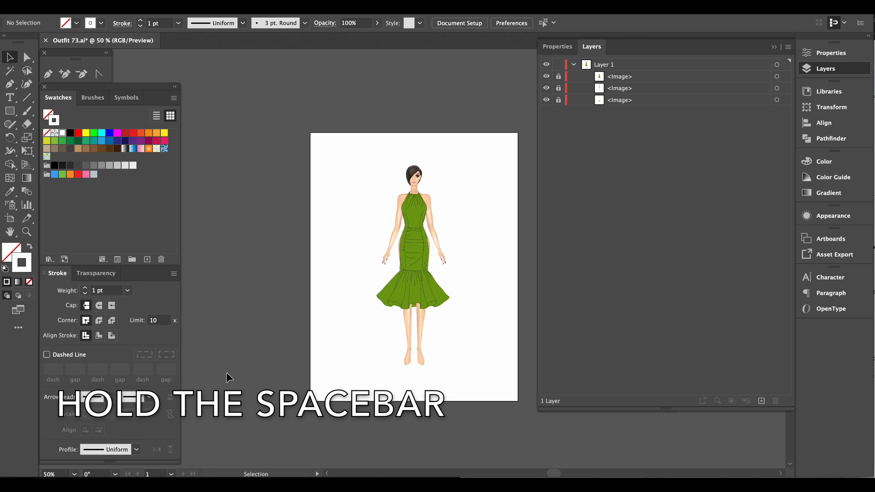
{"action": "key", "text": "space"}
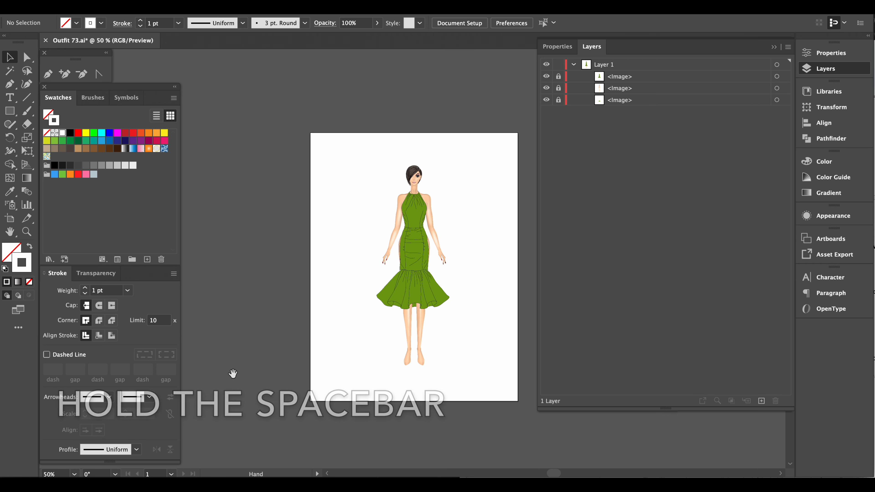
{"action": "left_click_drag", "start_coordinate": [233, 374], "coordinate": [206, 357]}
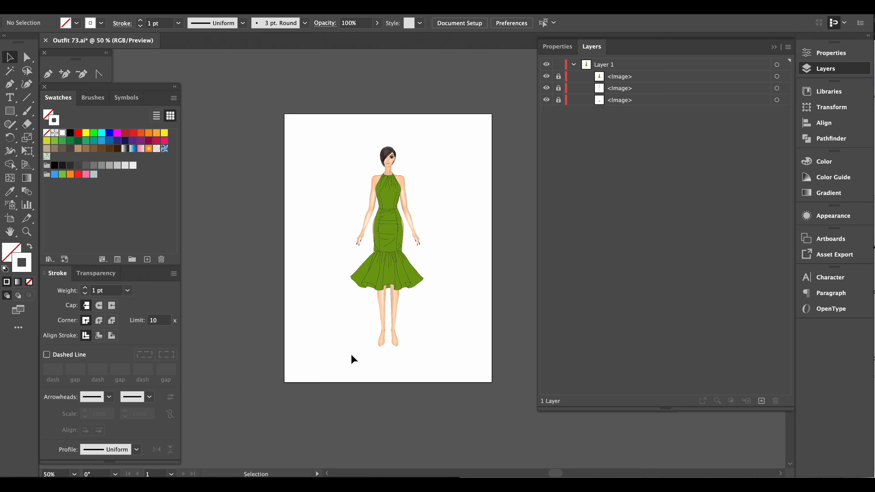
{"action": "key", "text": "space"}
{"action": "left_click_drag", "start_coordinate": [352, 356], "coordinate": [352, 356]}
{"action": "mouse_move", "coordinate": [352, 356]}
{"action": "left_mouse_down"}
{"action": "mouse_move", "coordinate": [269, 340]}
{"action": "mouse_move", "coordinate": [345, 307]}
{"action": "mouse_move", "coordinate": [408, 352]}
{"action": "mouse_move", "coordinate": [329, 334]}
{"action": "mouse_move", "coordinate": [347, 340]}
{"action": "left_mouse_up"}
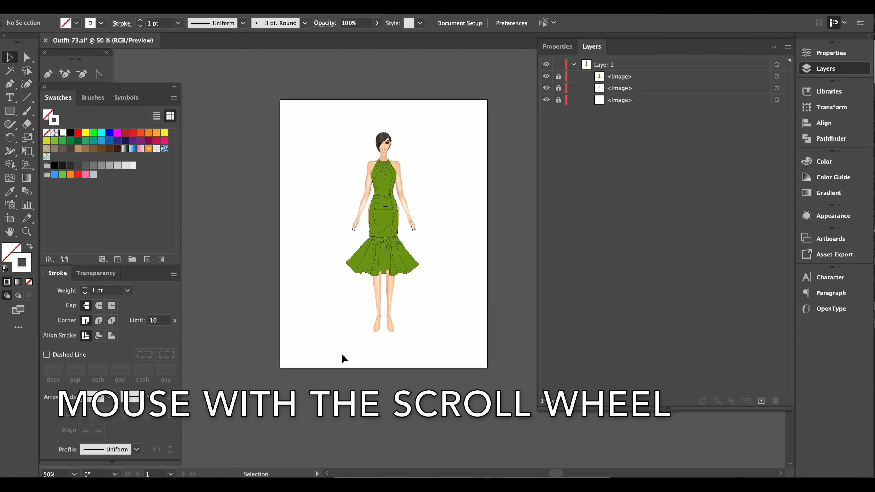
{"action": "key", "text": "space"}
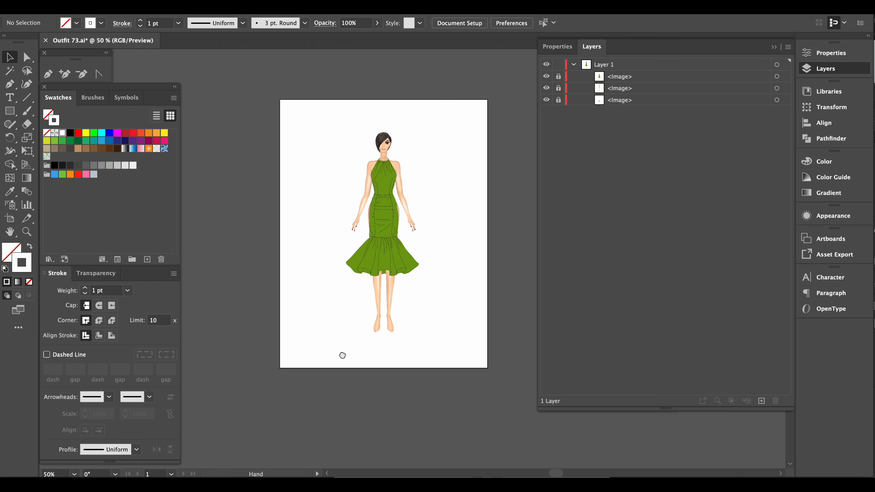
{"action": "mouse_move", "coordinate": [342, 355]}
{"action": "left_mouse_down"}
{"action": "mouse_move", "coordinate": [308, 354]}
{"action": "mouse_move", "coordinate": [300, 326]}
{"action": "mouse_move", "coordinate": [357, 377]}
{"action": "mouse_move", "coordinate": [274, 365]}
{"action": "mouse_move", "coordinate": [357, 365]}
{"action": "mouse_move", "coordinate": [327, 344]}
{"action": "mouse_move", "coordinate": [328, 364]}
{"action": "left_mouse_up"}
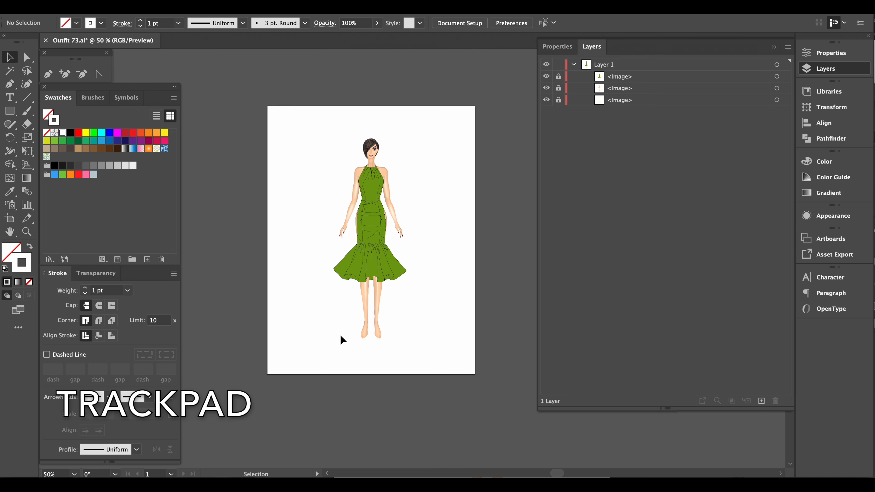
Examine the artboard from side to side, inspect the skirt and legs up close, and return to the full figure.
{"action": "scroll", "coordinate": [338, 340], "scroll_direction": "left", "scroll_amount": 2}
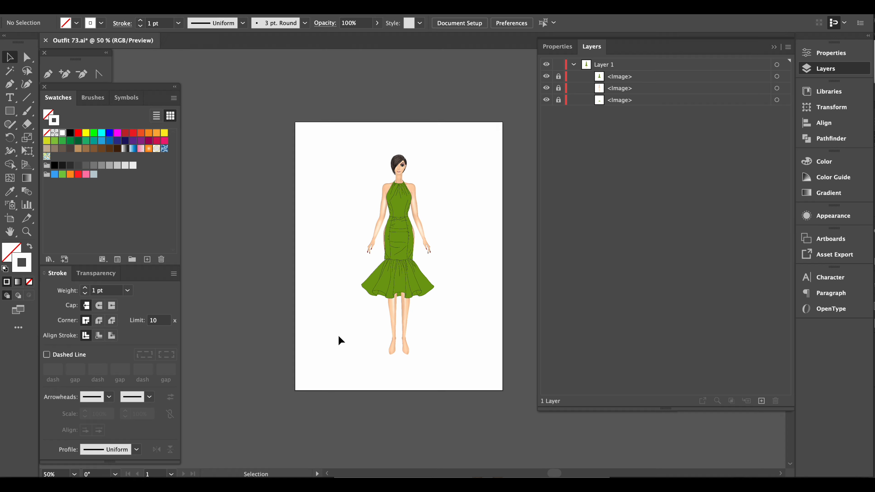
{"action": "scroll", "coordinate": [338, 340], "scroll_direction": "right", "scroll_amount": 5}
{"action": "scroll", "coordinate": [338, 336], "scroll_direction": "left", "scroll_amount": 2}
{"action": "scroll", "coordinate": [337, 334], "scroll_direction": "right", "scroll_amount": 3}
{"action": "scroll", "coordinate": [338, 333], "scroll_direction": "left", "scroll_amount": 3}
{"action": "scroll", "coordinate": [338, 334], "scroll_direction": "up", "scroll_amount": 2}
{"action": "scroll", "coordinate": [338, 333], "scroll_direction": "down", "scroll_amount": 2}
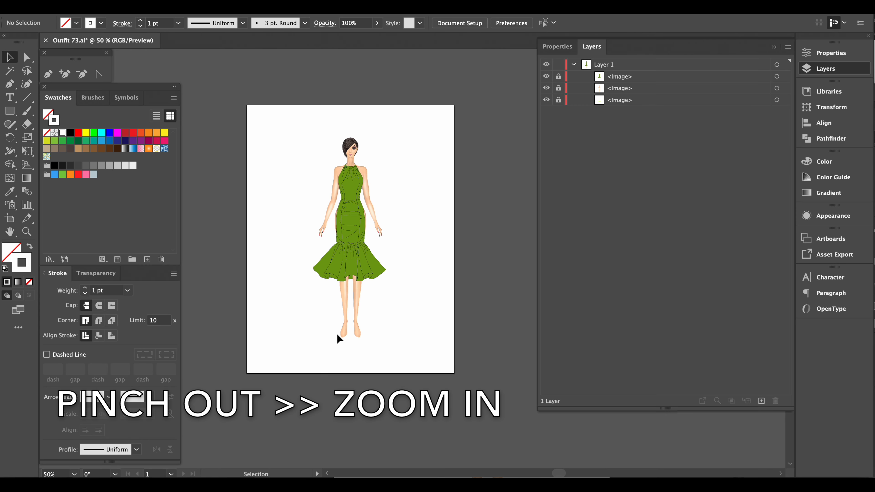
{"action": "scroll", "coordinate": [337, 334], "scroll_direction": "up", "scroll_amount": 5}
{"action": "scroll", "coordinate": [337, 335], "scroll_direction": "up", "scroll_amount": 2}
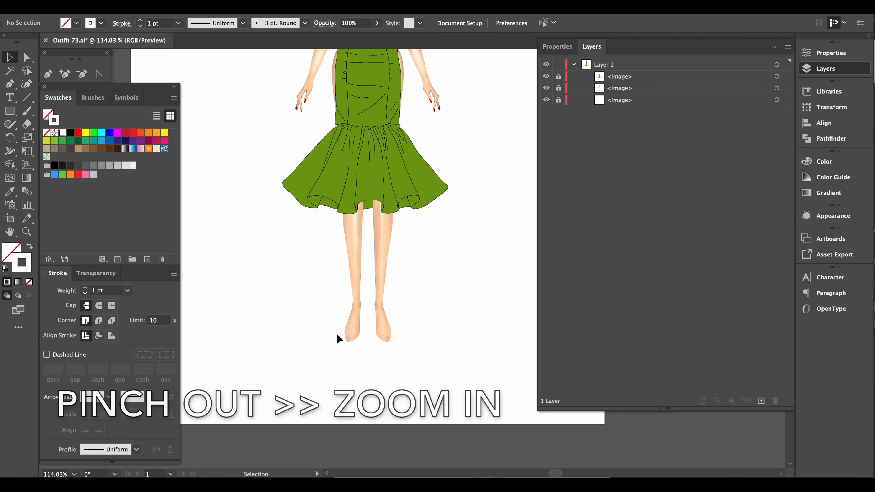
{"action": "scroll", "coordinate": [337, 333], "scroll_direction": "down", "scroll_amount": 5}
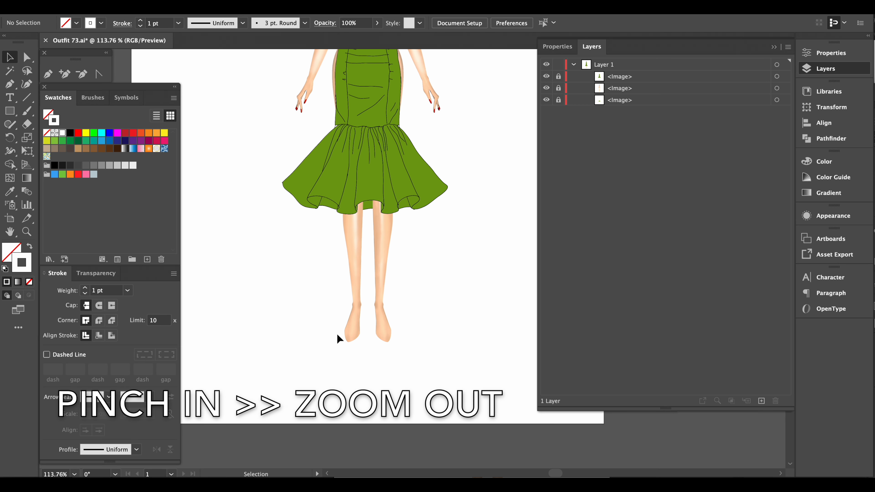
{"action": "scroll", "coordinate": [337, 333], "scroll_direction": "down", "scroll_amount": 1}
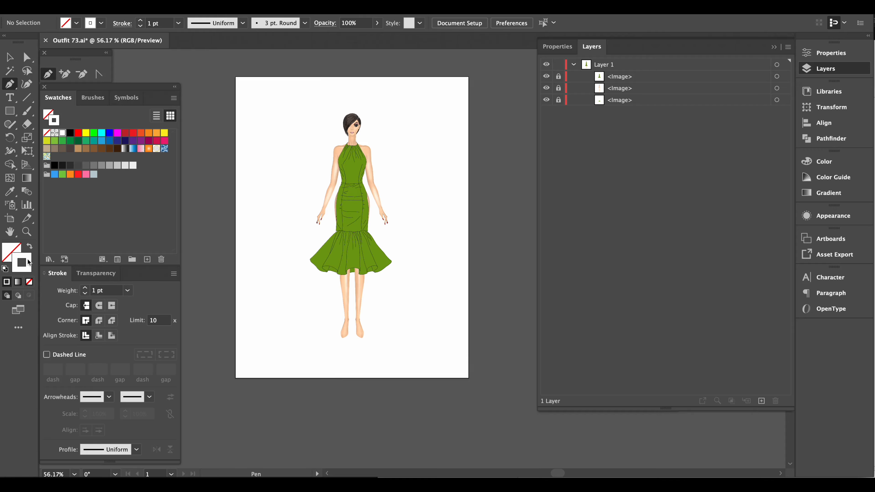
Set the stroke colour to black for drawing with the Pen tool.
{"action": "left_click", "coordinate": [70, 132]}
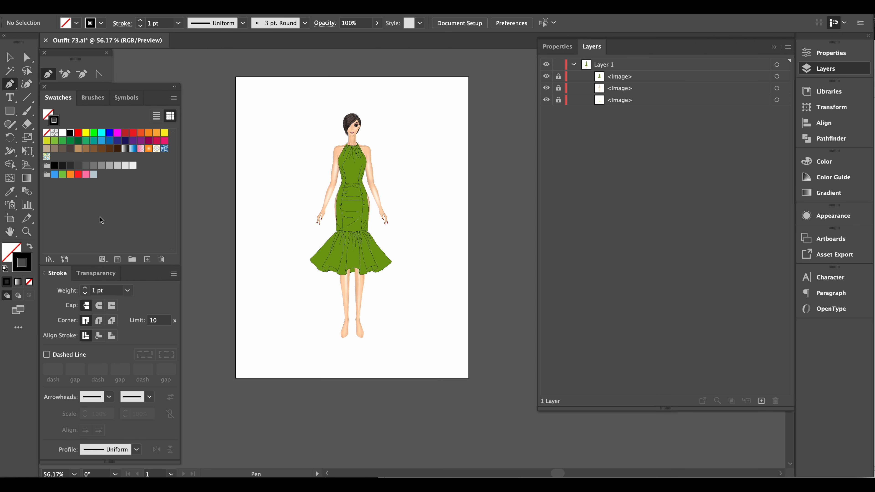
Set the stroke weight to 0.5 pt.
{"action": "left_click", "coordinate": [128, 291]}
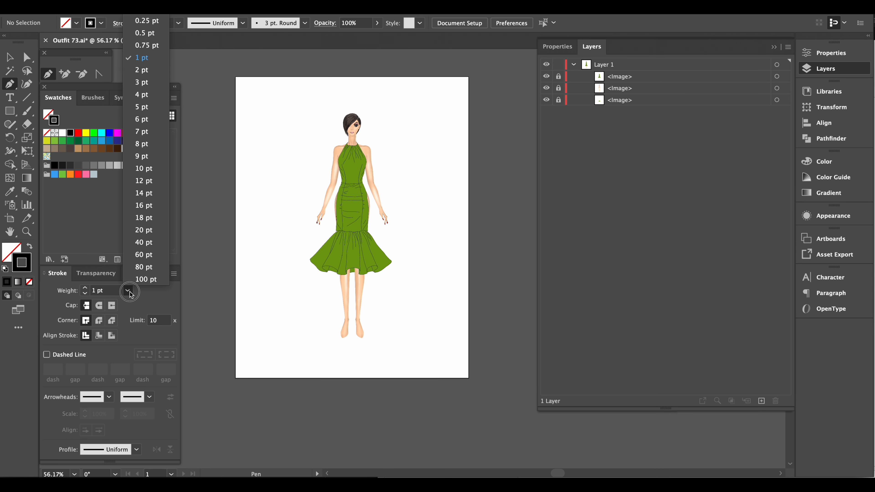
{"action": "left_click", "coordinate": [138, 34]}
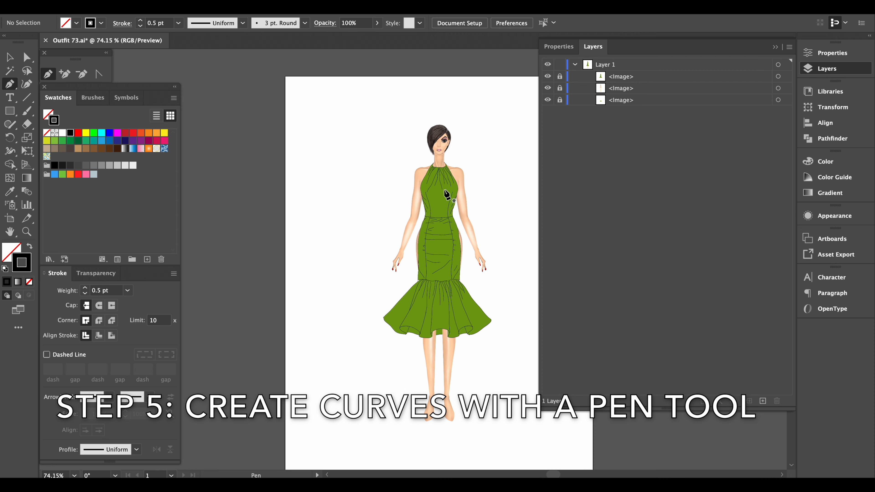
Trace the bodice's left armhole edge with the Pen tool, from the top of the neckline down towards the bust.
{"action": "key", "text": "super"}
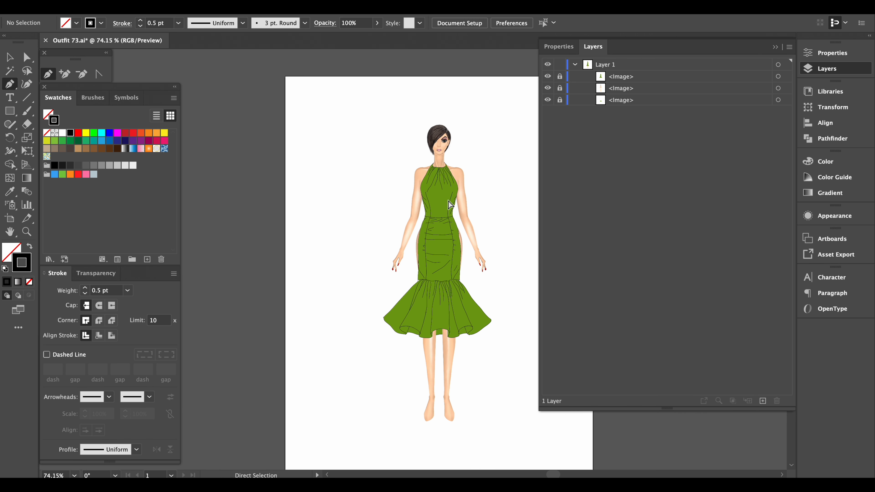
{"action": "key", "text": "super+1"}
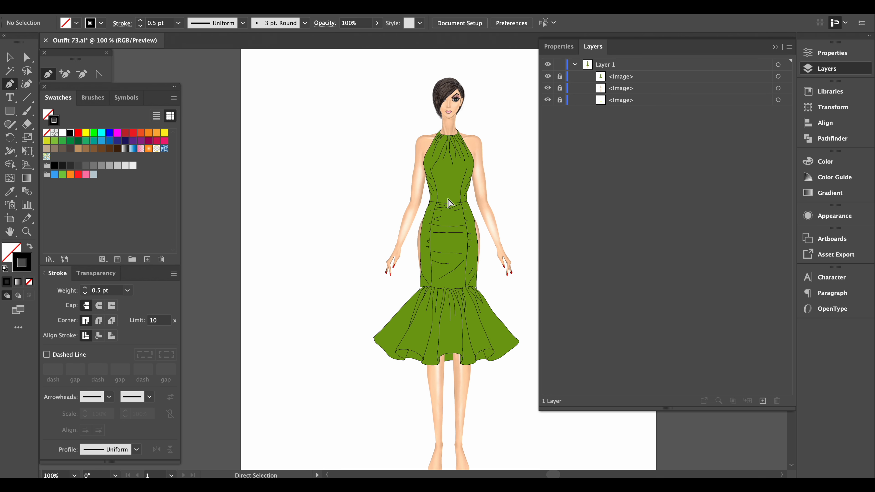
{"action": "key", "text": "super+equal"}
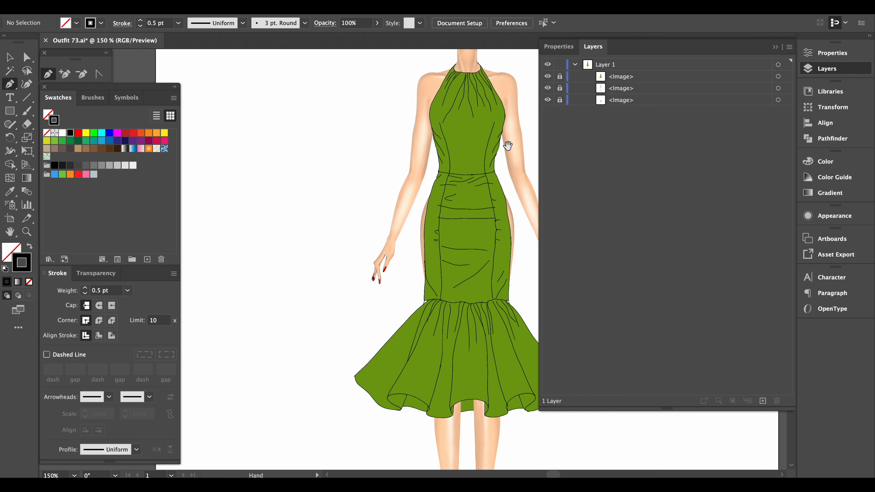
{"action": "left_click_drag", "start_coordinate": [506, 113], "coordinate": [426, 204]}
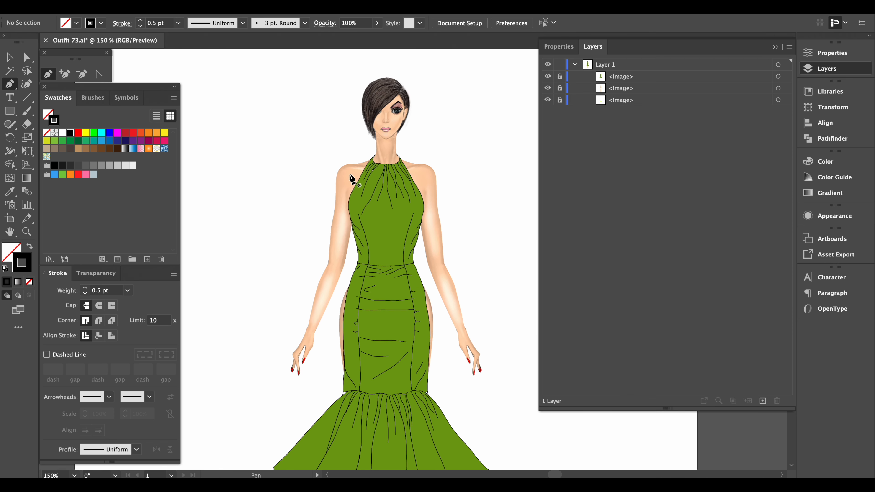
{"action": "scroll", "coordinate": [351, 178], "scroll_direction": "up", "scroll_amount": 3}
{"action": "scroll", "coordinate": [348, 193], "scroll_direction": "up", "scroll_amount": 3}
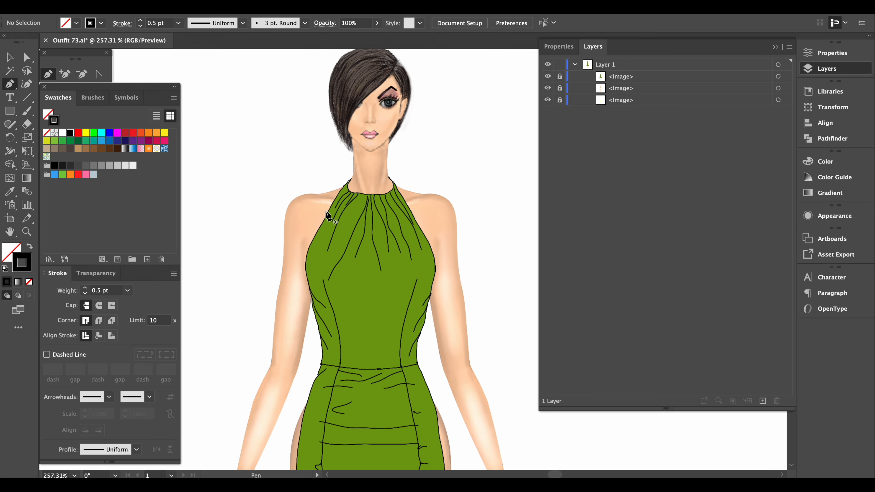
{"action": "scroll", "coordinate": [346, 187], "scroll_direction": "up", "scroll_amount": 4}
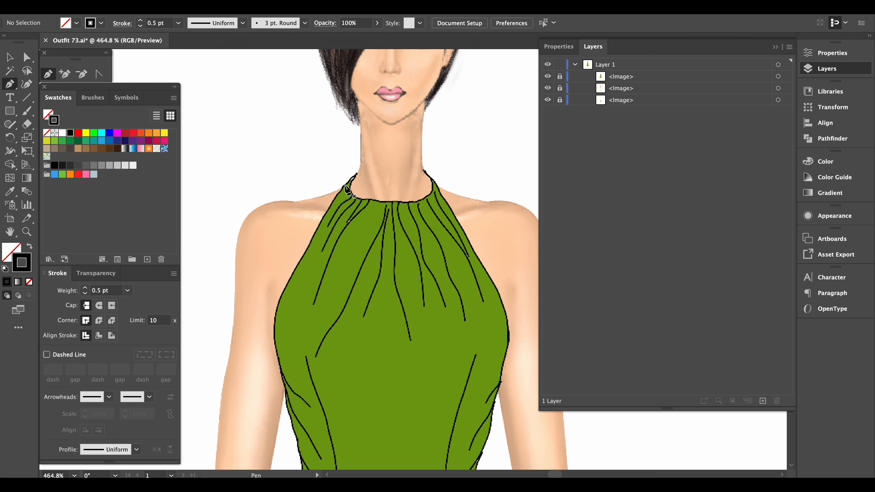
{"action": "left_click_drag", "start_coordinate": [343, 187], "coordinate": [339, 209]}
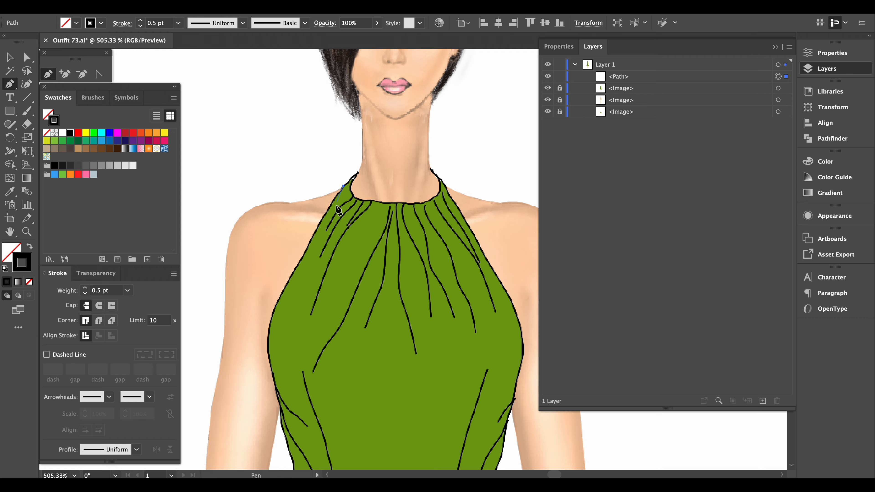
{"action": "left_click", "coordinate": [309, 244]}
{"action": "left_click_drag", "start_coordinate": [308, 247], "coordinate": [308, 247]}
{"action": "left_click_drag", "start_coordinate": [301, 265], "coordinate": [289, 280]}
{"action": "left_click_drag", "start_coordinate": [289, 280], "coordinate": [289, 281]}
Continue the armhole path around the left bust, curve it into the upper side fold and end it at the fold's tip.
{"action": "scroll", "coordinate": [344, 242], "scroll_direction": "down", "scroll_amount": 5}
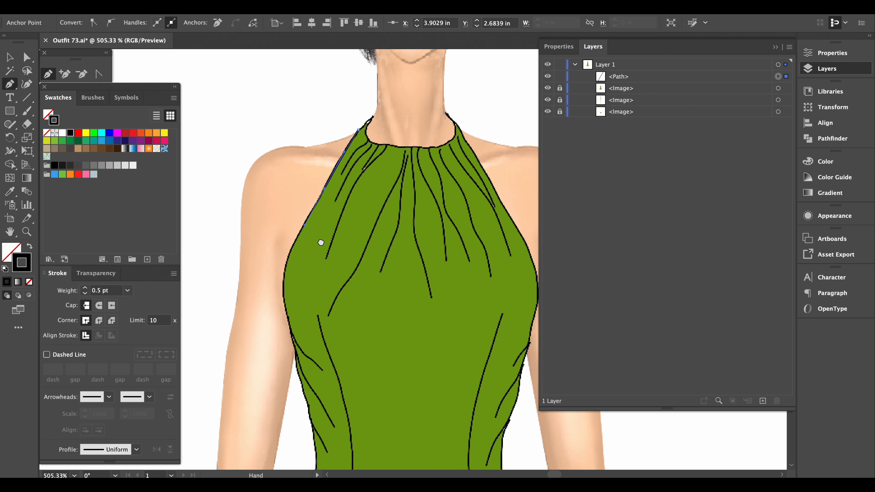
{"action": "left_click_drag", "start_coordinate": [290, 276], "coordinate": [299, 317]}
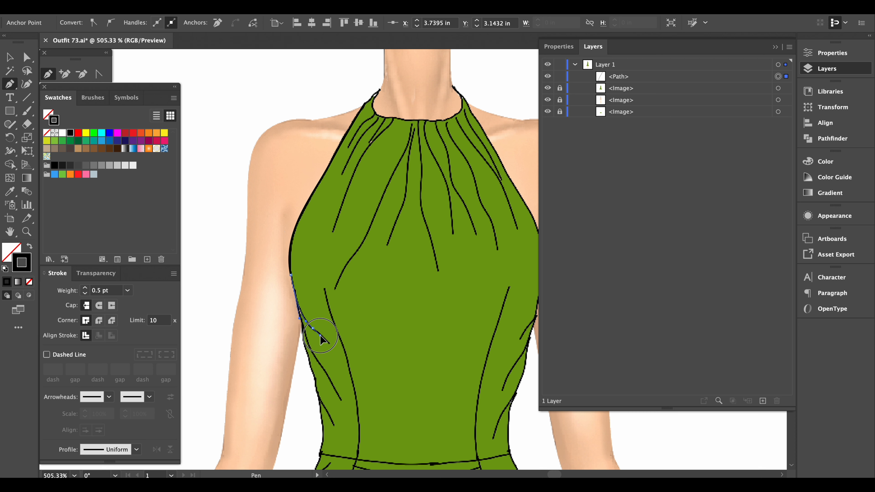
{"action": "left_click", "coordinate": [324, 338]}
{"action": "left_click_drag", "start_coordinate": [324, 338], "coordinate": [333, 350]}
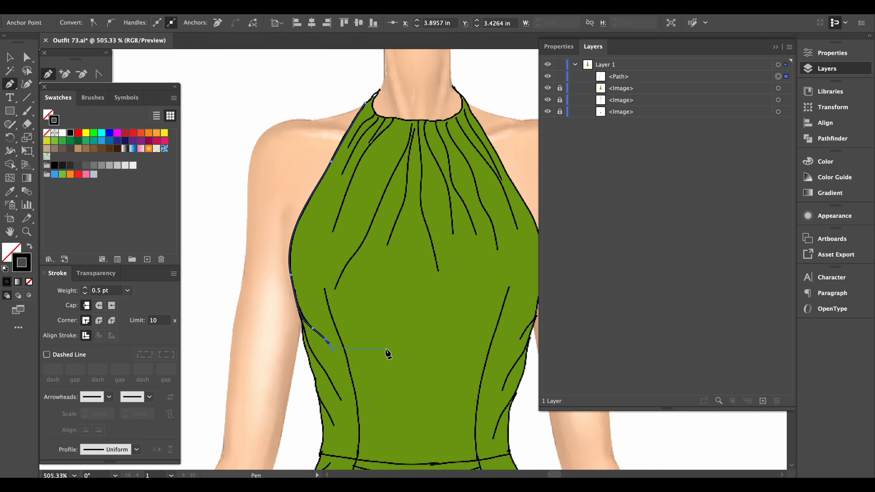
{"action": "key", "text": "Escape"}
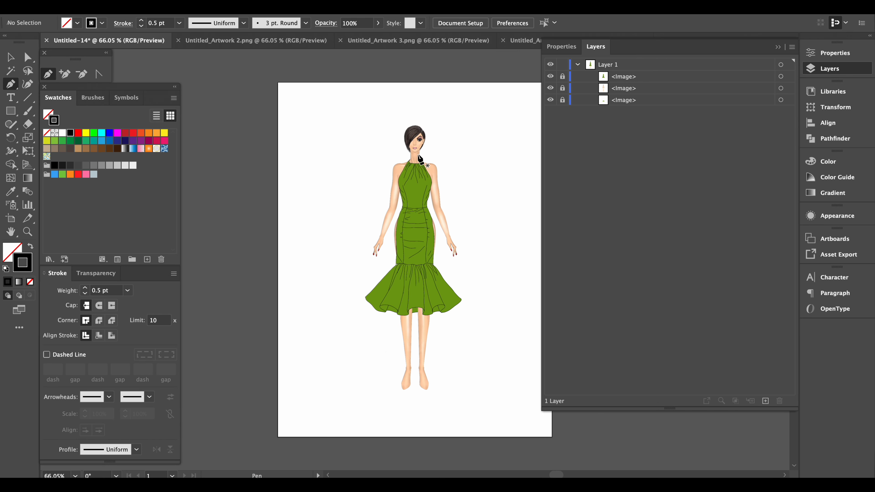
In the Untitled-14 document, trace the halter neckline from end to end with the Pen tool and lock the resulting path in Layer 1.
{"action": "scroll", "coordinate": [424, 159], "scroll_direction": "up", "scroll_amount": 3}
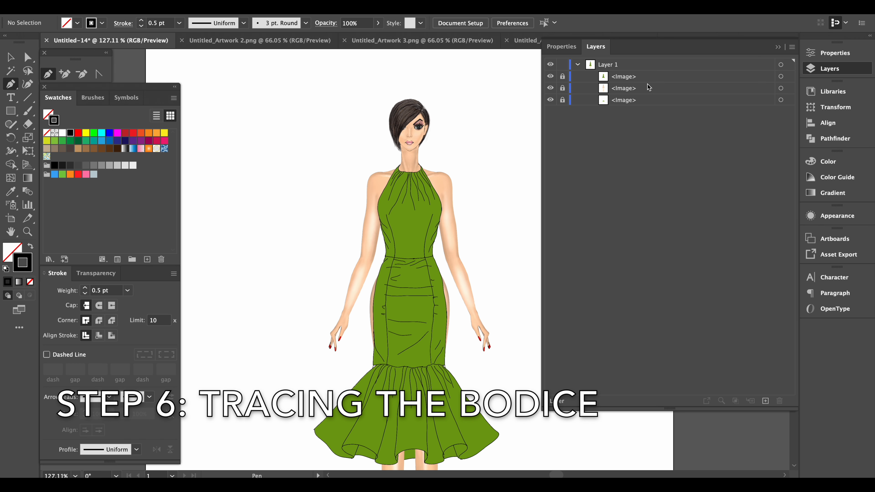
{"action": "left_click", "coordinate": [596, 47]}
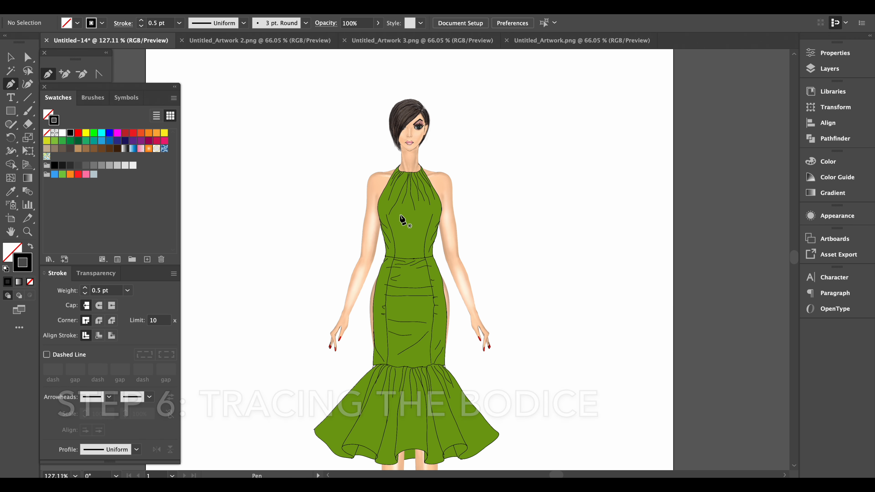
{"action": "scroll", "coordinate": [401, 215], "scroll_direction": "up", "scroll_amount": 4}
{"action": "scroll", "coordinate": [409, 136], "scroll_direction": "up", "scroll_amount": 2}
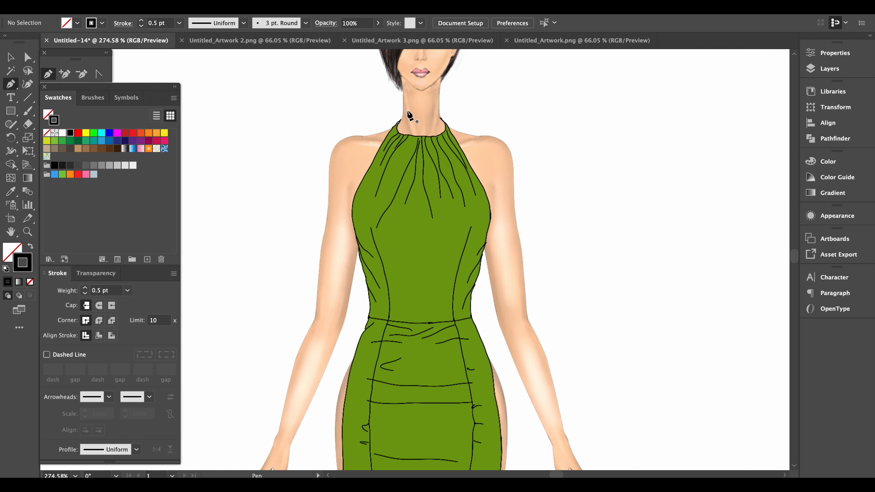
{"action": "left_click", "coordinate": [399, 119]}
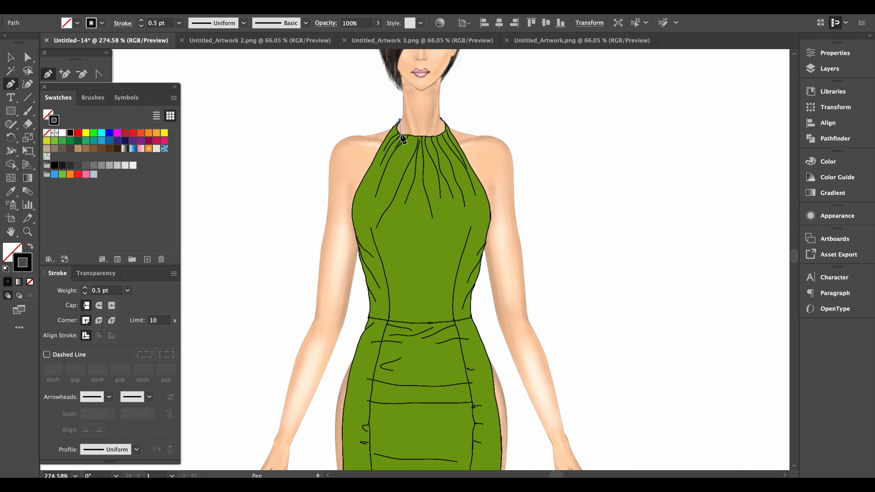
{"action": "left_click_drag", "start_coordinate": [401, 133], "coordinate": [465, 203]}
{"action": "scroll", "coordinate": [429, 152], "scroll_direction": "up", "scroll_amount": 5}
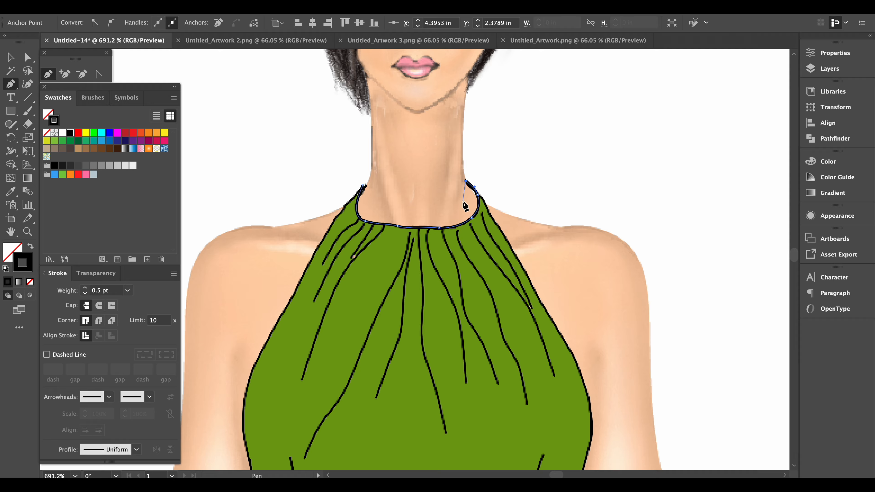
{"action": "left_click", "coordinate": [830, 68]}
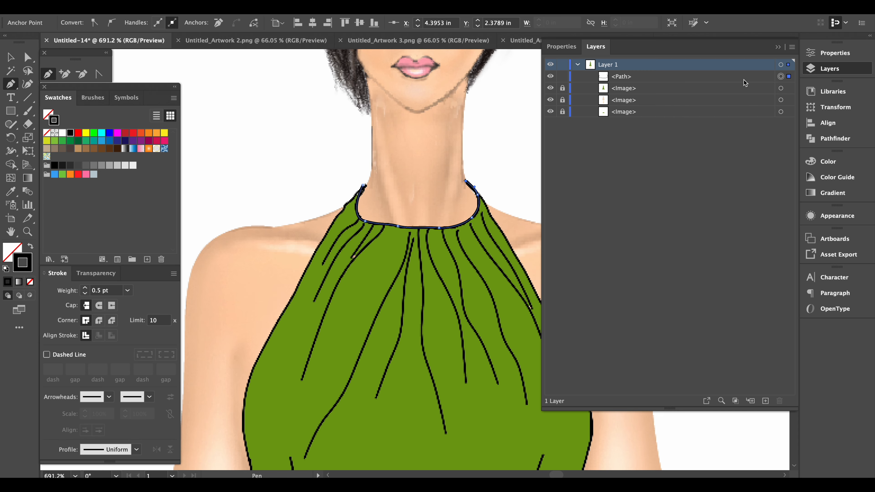
{"action": "left_click", "coordinate": [563, 76]}
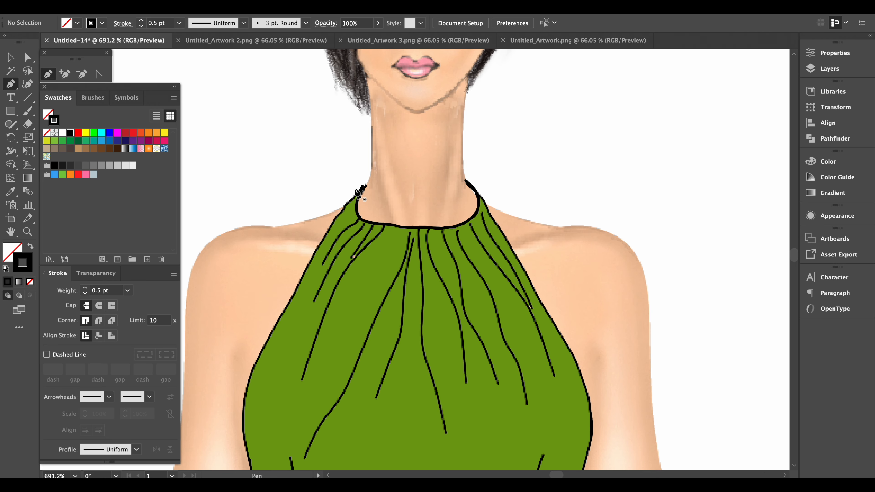
Trace the left armhole from the neckline's end around the bust and into the upper side fold.
{"action": "left_click", "coordinate": [362, 187]}
{"action": "left_click", "coordinate": [311, 255]}
{"action": "left_click_drag", "start_coordinate": [310, 256], "coordinate": [306, 272]}
{"action": "left_click_drag", "start_coordinate": [277, 345], "coordinate": [287, 270]}
{"action": "left_click_drag", "start_coordinate": [288, 334], "coordinate": [271, 231]}
{"action": "left_click_drag", "start_coordinate": [288, 291], "coordinate": [307, 253]}
Trace the left side edge from just below the upper fold down into the tip of the lowest side fold.
{"action": "left_click", "coordinate": [299, 212]}
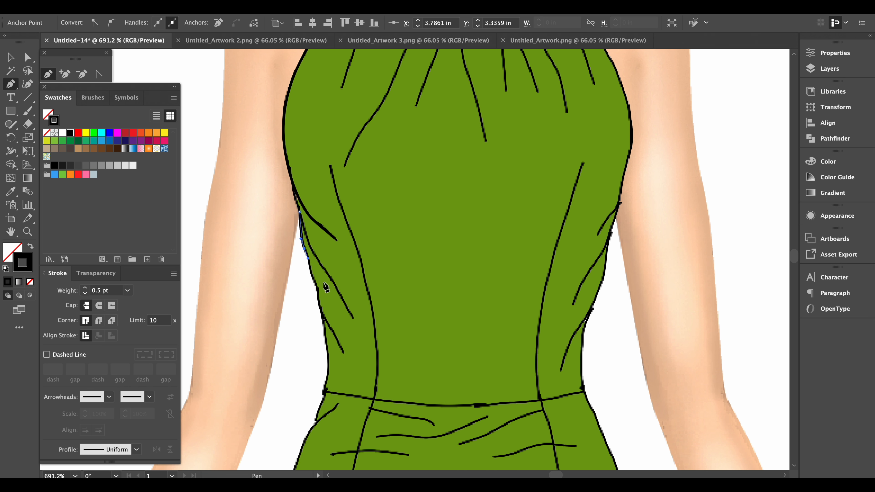
{"action": "left_click_drag", "start_coordinate": [316, 287], "coordinate": [324, 316]}
{"action": "left_click", "coordinate": [343, 353]}
Trace the middle fold on the bodice's left side as a separate open path starting at the side edge.
{"action": "scroll", "coordinate": [342, 355], "scroll_direction": "down", "scroll_amount": 5}
{"action": "left_click_drag", "start_coordinate": [329, 160], "coordinate": [343, 194]}
{"action": "left_click", "coordinate": [305, 102]}
{"action": "left_click_drag", "start_coordinate": [364, 234], "coordinate": [369, 242]}
{"action": "left_click", "coordinate": [368, 241]}
{"action": "key", "text": "Escape"}
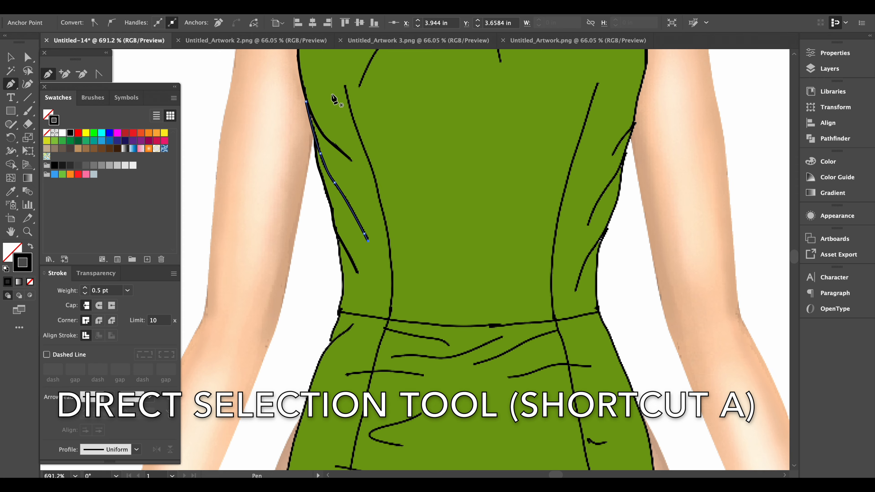
Move the top anchor of the left middle fold line onto the bodice's side edge with the Direct Selection tool.
{"action": "left_click", "coordinate": [29, 61]}
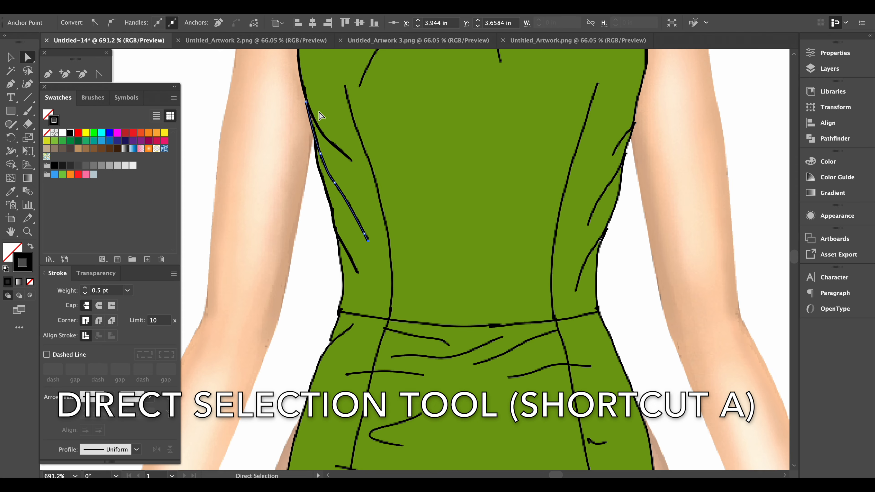
{"action": "left_click", "coordinate": [307, 98]}
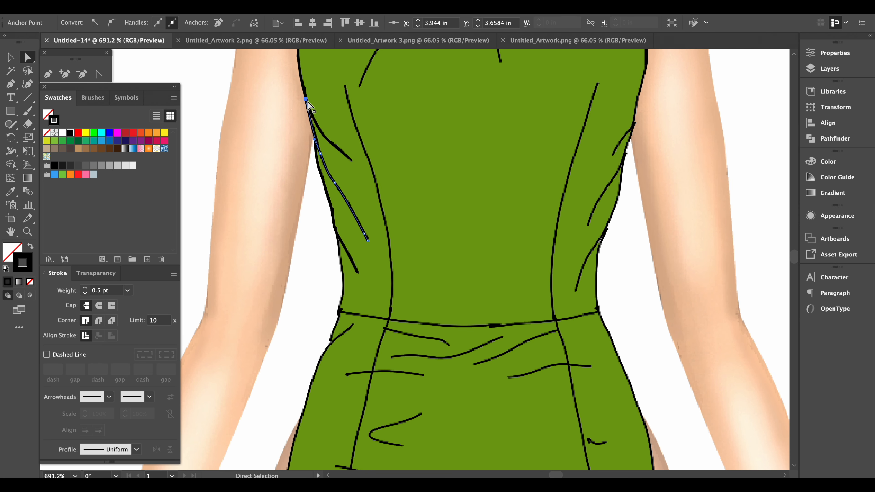
{"action": "scroll", "coordinate": [331, 110], "scroll_direction": "up", "scroll_amount": 6}
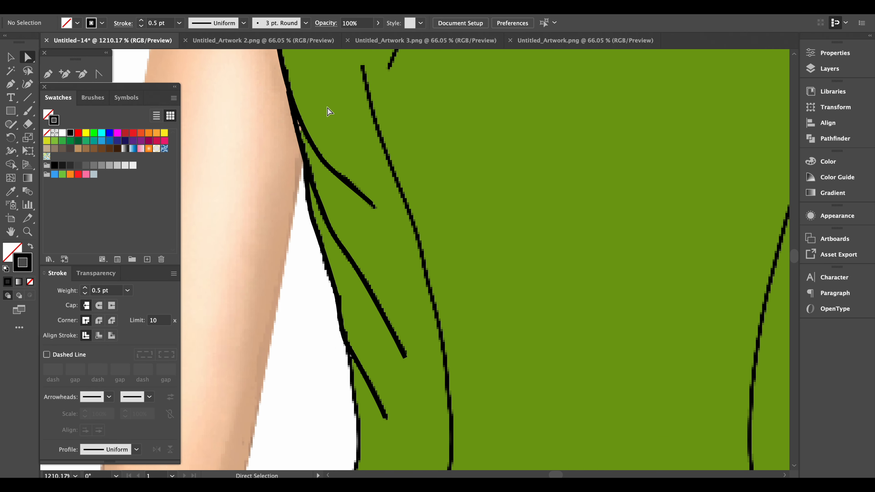
{"action": "scroll", "coordinate": [344, 172], "scroll_direction": "up", "scroll_amount": 2}
{"action": "left_click_drag", "start_coordinate": [315, 201], "coordinate": [315, 195]}
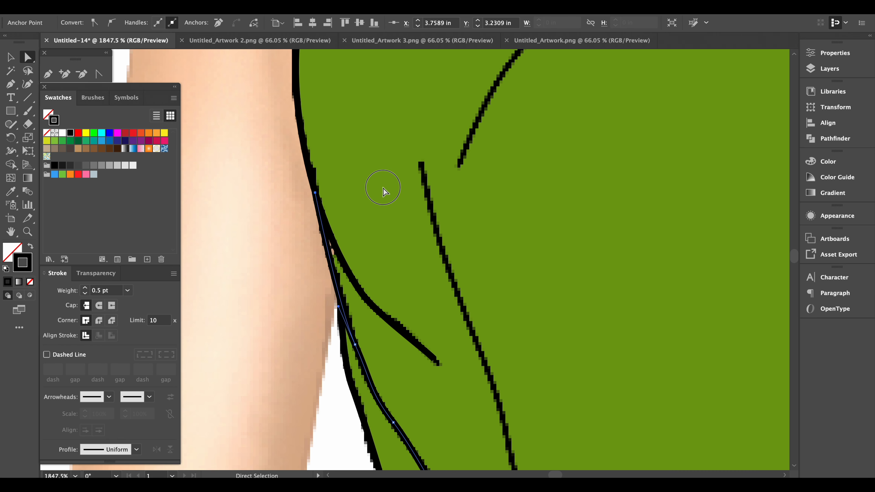
{"action": "left_click", "coordinate": [385, 190]}
Trace the left side edge with the Pen tool from the lowest fold down to the waist seam.
{"action": "scroll", "coordinate": [434, 348], "scroll_direction": "down", "scroll_amount": 3}
{"action": "key", "text": "p"}
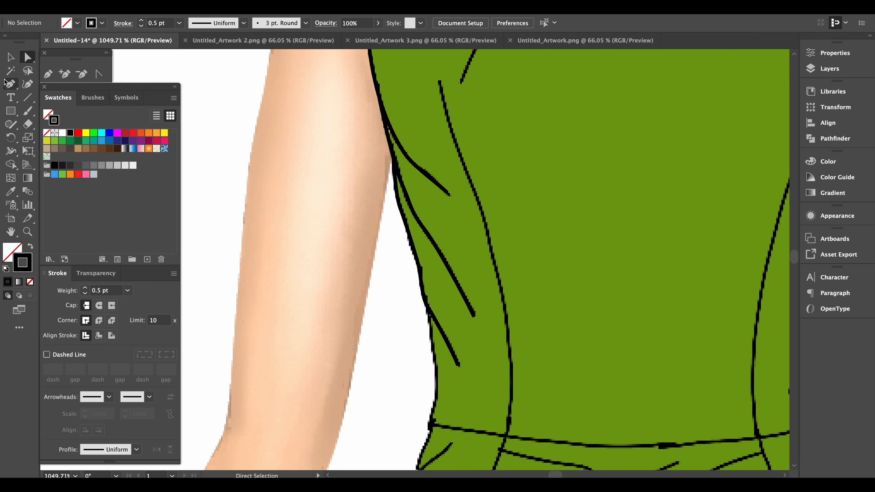
{"action": "left_click_drag", "start_coordinate": [476, 285], "coordinate": [436, 173]}
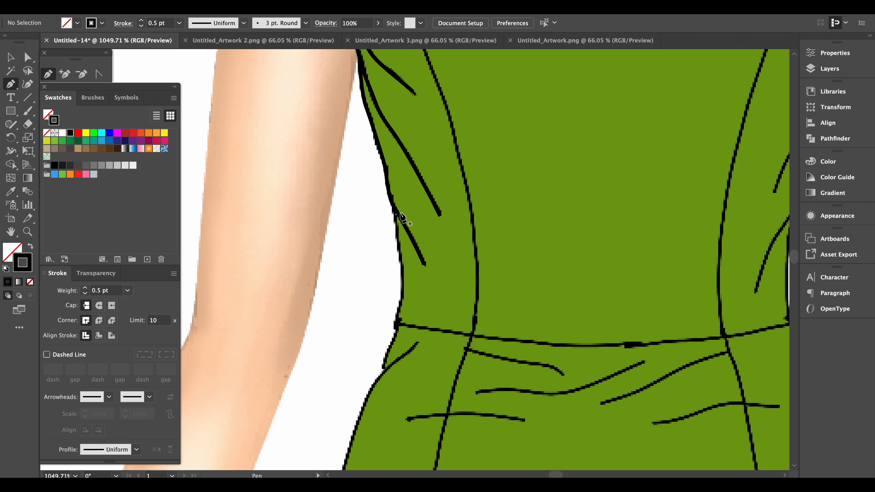
{"action": "left_click", "coordinate": [394, 207]}
{"action": "left_click_drag", "start_coordinate": [402, 287], "coordinate": [402, 313]}
{"action": "left_click", "coordinate": [399, 325]}
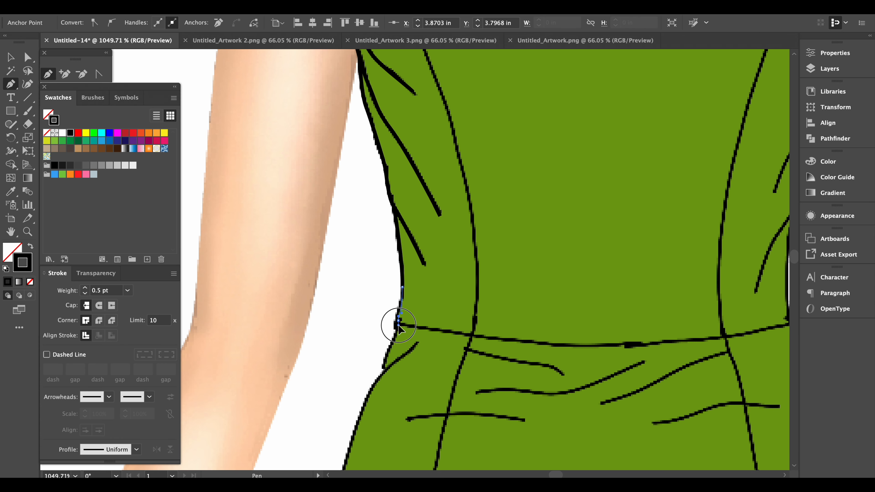
Continue the path along the waist seam as one curve across to the right side of the bodice.
{"action": "scroll", "coordinate": [397, 331], "scroll_direction": "right", "scroll_amount": 10}
{"action": "scroll", "coordinate": [397, 331], "scroll_direction": "down", "scroll_amount": 3}
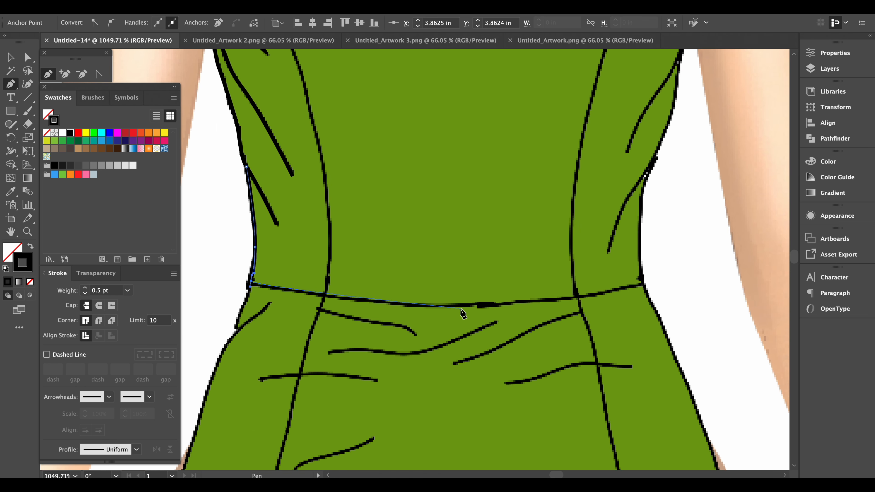
{"action": "left_click_drag", "start_coordinate": [640, 284], "coordinate": [655, 284]}
{"action": "left_click_drag", "start_coordinate": [688, 259], "coordinate": [607, 250]}
{"action": "left_click_drag", "start_coordinate": [431, 326], "coordinate": [475, 421]}
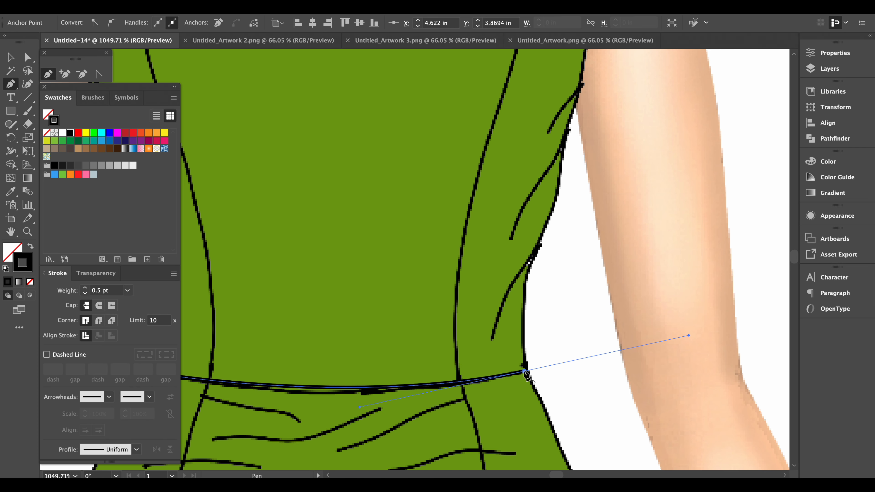
Turn the path at the right end of the waist seam and trace the side edge up to the lowest right fold.
{"action": "left_click", "coordinate": [524, 372]}
{"action": "left_click", "coordinate": [528, 265]}
{"action": "left_click_drag", "start_coordinate": [529, 265], "coordinate": [534, 246]}
{"action": "left_click", "coordinate": [528, 272]}
{"action": "scroll", "coordinate": [536, 264], "scroll_direction": "up", "scroll_amount": 4}
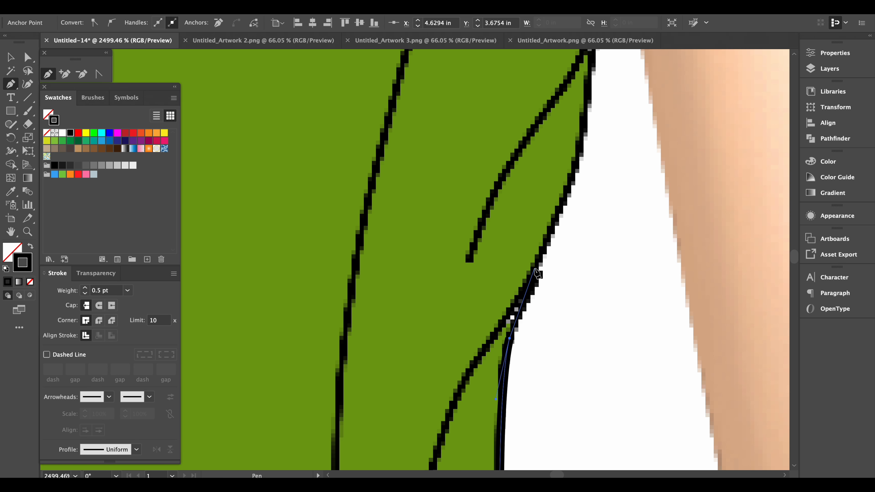
{"action": "left_click_drag", "start_coordinate": [532, 274], "coordinate": [444, 318]}
Trace the right armhole from the neckline's end around the bust and into the upper side fold.
{"action": "scroll", "coordinate": [615, 314], "scroll_direction": "down", "scroll_amount": 4}
{"action": "left_click_drag", "start_coordinate": [574, 248], "coordinate": [434, 349]}
{"action": "left_click_drag", "start_coordinate": [500, 232], "coordinate": [480, 287]}
{"action": "scroll", "coordinate": [480, 287], "scroll_direction": "down", "scroll_amount": 2}
{"action": "left_click_drag", "start_coordinate": [467, 235], "coordinate": [467, 358]}
{"action": "left_click_drag", "start_coordinate": [429, 178], "coordinate": [428, 265]}
{"action": "scroll", "coordinate": [420, 264], "scroll_direction": "up", "scroll_amount": 3}
{"action": "left_click", "coordinate": [384, 195]}
{"action": "left_click_drag", "start_coordinate": [458, 320], "coordinate": [396, 176]}
{"action": "left_click_drag", "start_coordinate": [425, 229], "coordinate": [432, 238]}
{"action": "left_click_drag", "start_coordinate": [472, 310], "coordinate": [479, 323]}
{"action": "left_click_drag", "start_coordinate": [478, 321], "coordinate": [426, 193]}
{"action": "left_click_drag", "start_coordinate": [447, 278], "coordinate": [449, 304]}
{"action": "left_click_drag", "start_coordinate": [435, 363], "coordinate": [393, 463]}
Trace the right side edge from below the upper fold down into the tip of the lowest side fold.
{"action": "left_click_drag", "start_coordinate": [446, 424], "coordinate": [504, 236]}
{"action": "left_click", "coordinate": [466, 266]}
{"action": "left_click_drag", "start_coordinate": [460, 318], "coordinate": [460, 328]}
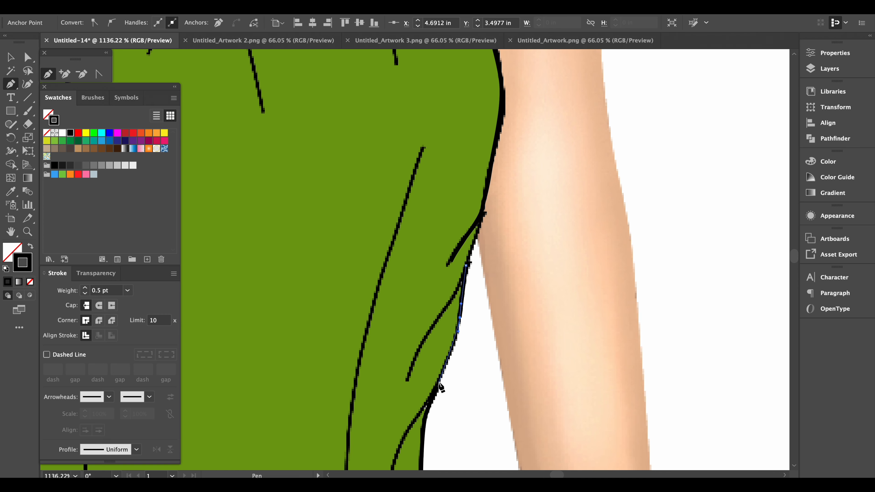
{"action": "left_click_drag", "start_coordinate": [438, 383], "coordinate": [485, 214]}
{"action": "left_click_drag", "start_coordinate": [452, 267], "coordinate": [444, 292]}
{"action": "left_click", "coordinate": [443, 306]}
{"action": "key", "text": "Escape"}
Trace the middle fold on the bodice's right side as a separate open path.
{"action": "scroll", "coordinate": [544, 139], "scroll_direction": "up", "scroll_amount": 5}
{"action": "left_click", "coordinate": [536, 131]}
{"action": "left_click_drag", "start_coordinate": [509, 214], "coordinate": [500, 228]}
{"action": "left_click_drag", "start_coordinate": [470, 279], "coordinate": [465, 293]}
{"action": "left_click", "coordinate": [461, 301]}
{"action": "left_click", "coordinate": [422, 329], "text": "super"}
{"action": "left_click_drag", "start_coordinate": [399, 252], "coordinate": [564, 389]}
{"action": "scroll", "coordinate": [582, 242], "scroll_direction": "down", "scroll_amount": 3}
{"action": "scroll", "coordinate": [582, 245], "scroll_direction": "down", "scroll_amount": 5}
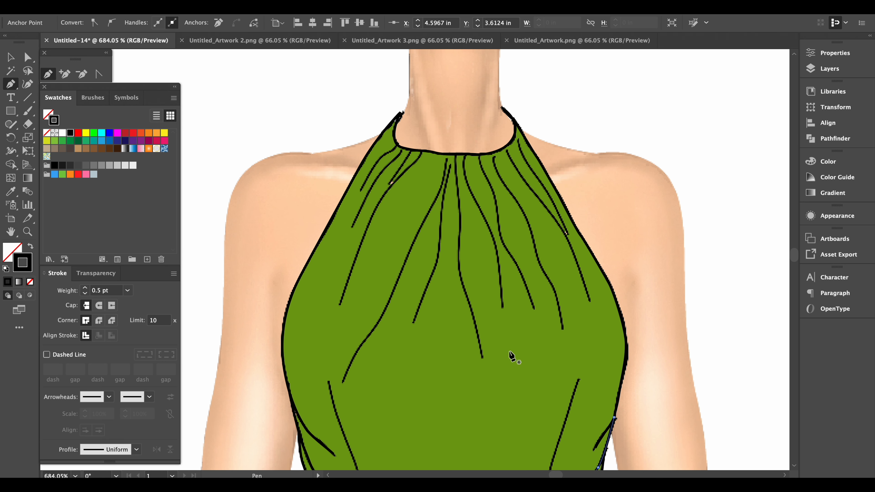
{"action": "scroll", "coordinate": [396, 245], "scroll_direction": "up", "scroll_amount": 4}
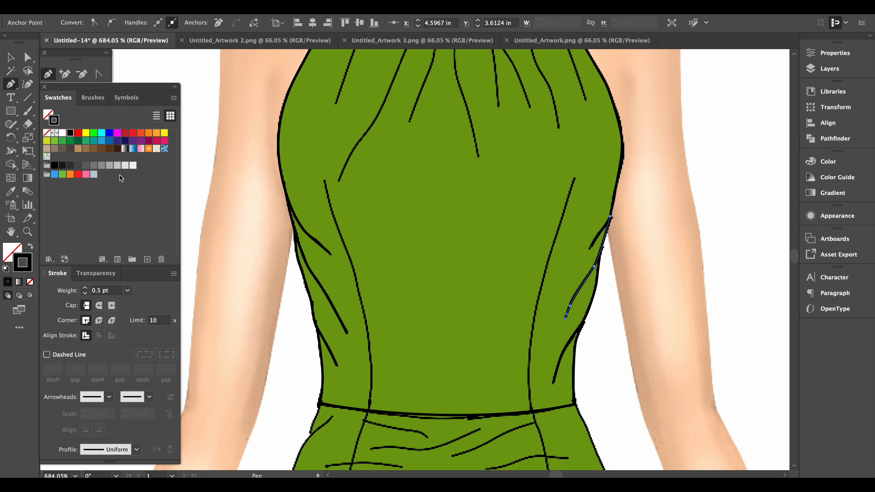
Refine the traced waist seam with Direct Selection, adjusting its curve handle and its anchor at the right side edge.
{"action": "key", "text": "a"}
{"action": "scroll", "coordinate": [481, 411], "scroll_direction": "down", "scroll_amount": 3}
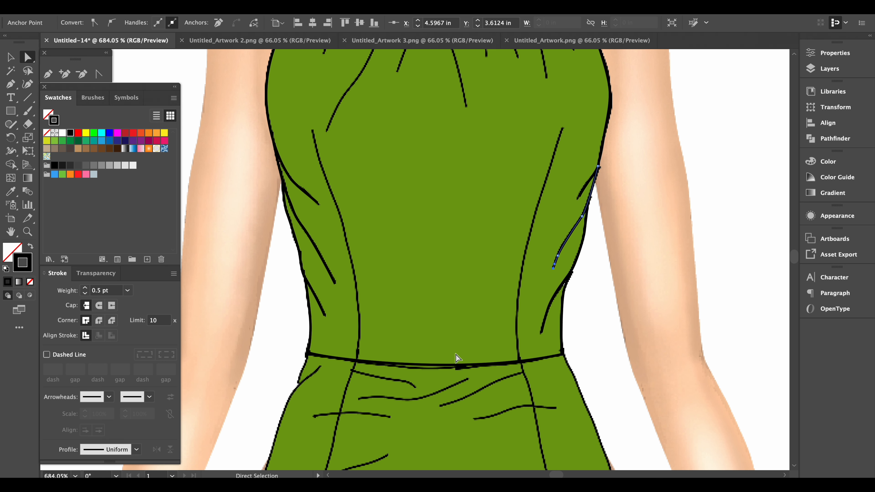
{"action": "left_click", "coordinate": [443, 367]}
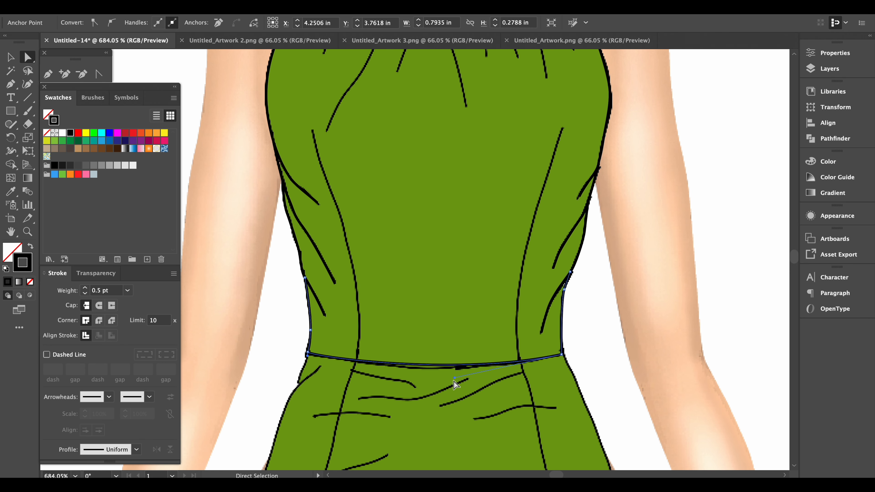
{"action": "scroll", "coordinate": [454, 383], "scroll_direction": "up", "scroll_amount": 1}
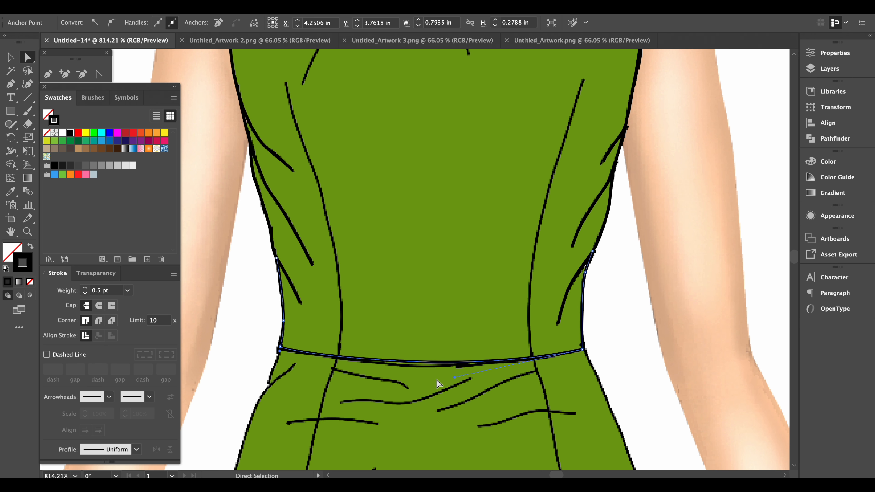
{"action": "left_click_drag", "start_coordinate": [454, 377], "coordinate": [436, 386]}
{"action": "scroll", "coordinate": [620, 348], "scroll_direction": "up", "scroll_amount": 3}
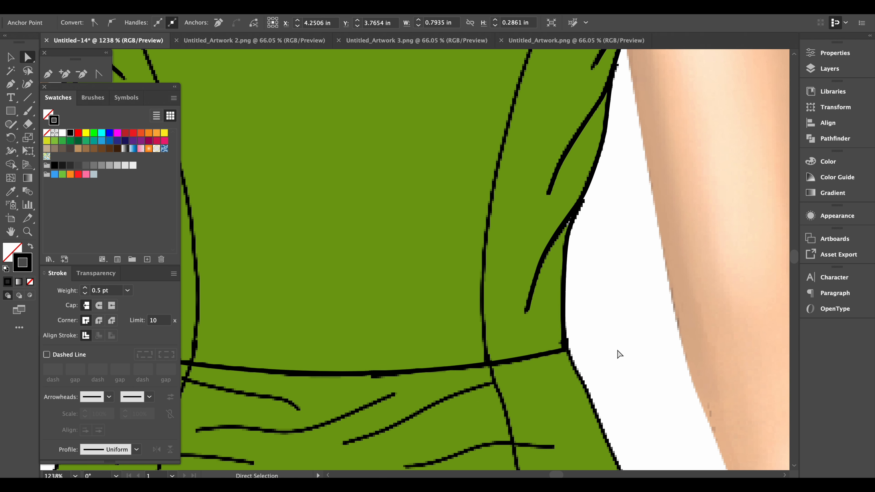
{"action": "left_click_drag", "start_coordinate": [554, 350], "coordinate": [557, 349]}
Adjust the anchor and curve handle where the right side edge meets the lowest fold to match the sketch, and deselect the path.
{"action": "left_click", "coordinate": [569, 182]}
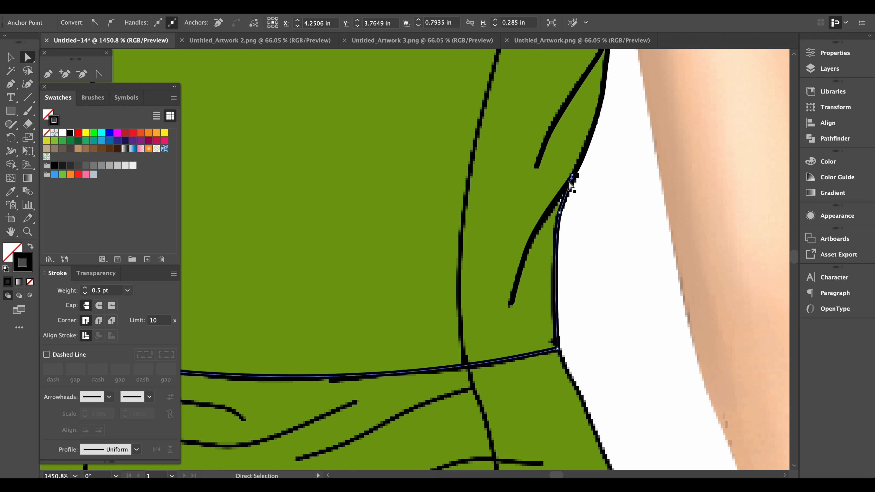
{"action": "mouse_move", "coordinate": [572, 180]}
{"action": "left_mouse_down"}
{"action": "mouse_move", "coordinate": [565, 199]}
{"action": "mouse_move", "coordinate": [575, 174]}
{"action": "left_mouse_up"}
{"action": "left_click", "coordinate": [565, 210]}
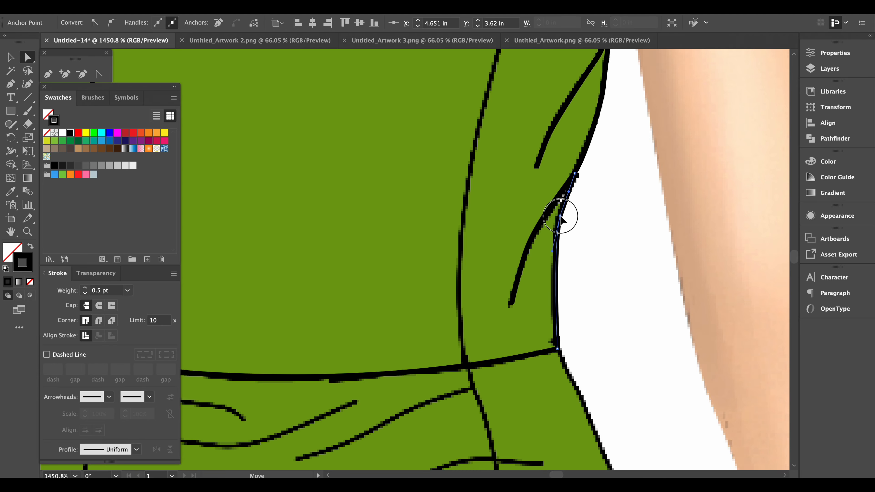
{"action": "left_click_drag", "start_coordinate": [563, 207], "coordinate": [570, 209]}
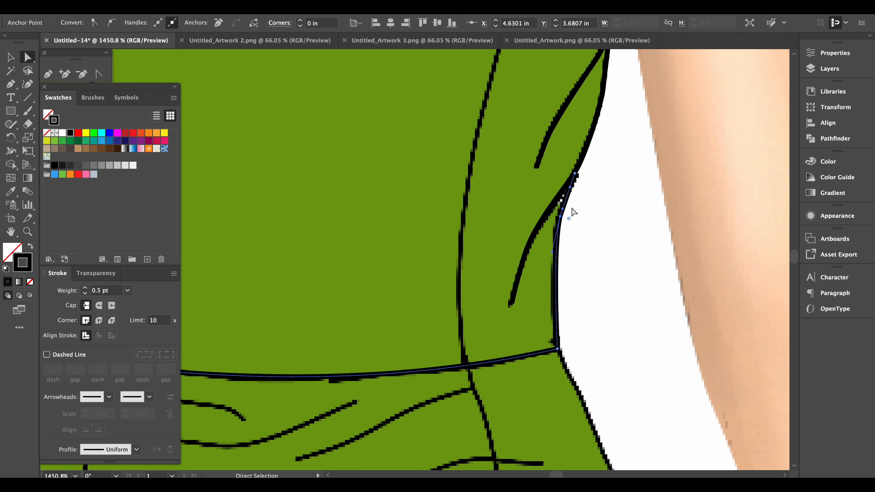
{"action": "left_click", "coordinate": [580, 211]}
Activate the Pen tool and examine the gathers below the neckline.
{"action": "scroll", "coordinate": [615, 245], "scroll_direction": "down", "scroll_amount": 5}
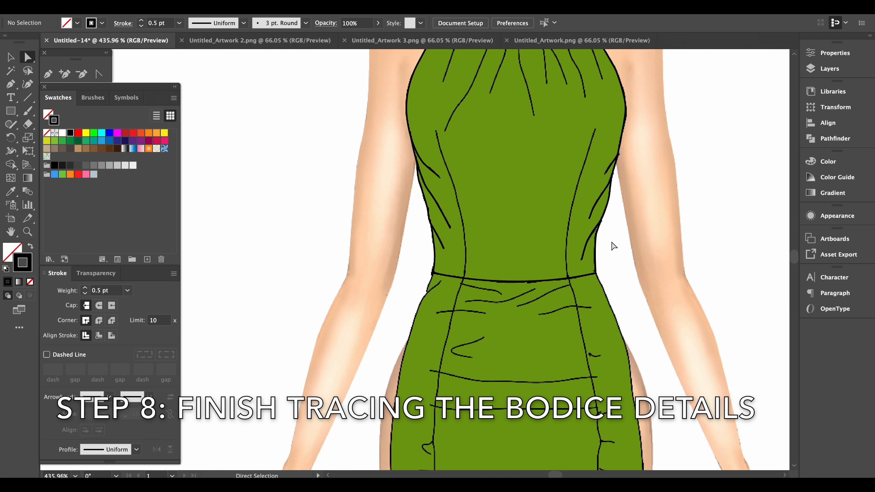
{"action": "scroll", "coordinate": [608, 215], "scroll_direction": "up", "scroll_amount": 5}
{"action": "scroll", "coordinate": [537, 377], "scroll_direction": "down", "scroll_amount": 2}
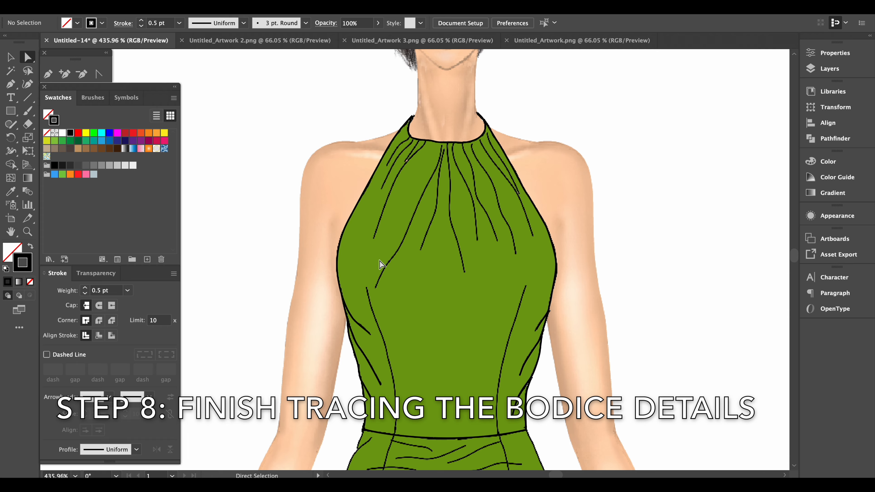
{"action": "left_click", "coordinate": [10, 83]}
{"action": "scroll", "coordinate": [424, 145], "scroll_direction": "up", "scroll_amount": 3}
{"action": "scroll", "coordinate": [424, 144], "scroll_direction": "down", "scroll_amount": 2}
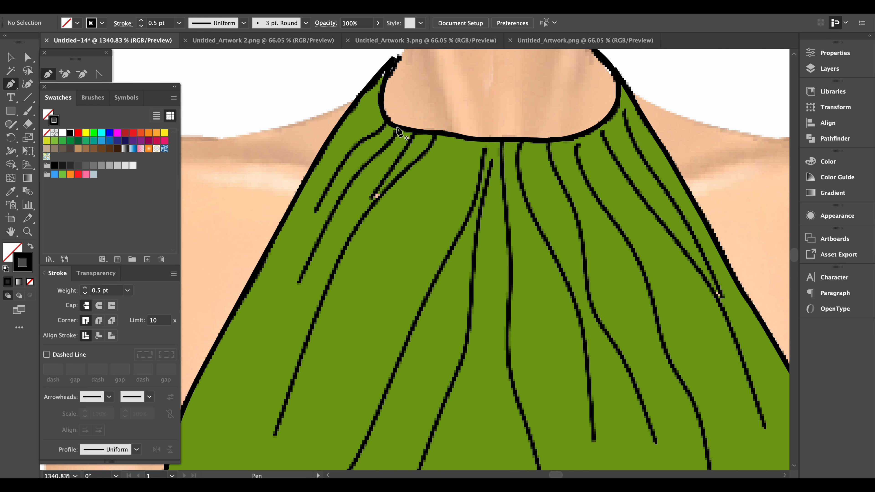
{"action": "scroll", "coordinate": [407, 138], "scroll_direction": "up", "scroll_amount": 4}
{"action": "scroll", "coordinate": [391, 132], "scroll_direction": "down", "scroll_amount": 3}
{"action": "scroll", "coordinate": [390, 131], "scroll_direction": "down", "scroll_amount": 4}
{"action": "scroll", "coordinate": [392, 136], "scroll_direction": "up", "scroll_amount": 2}
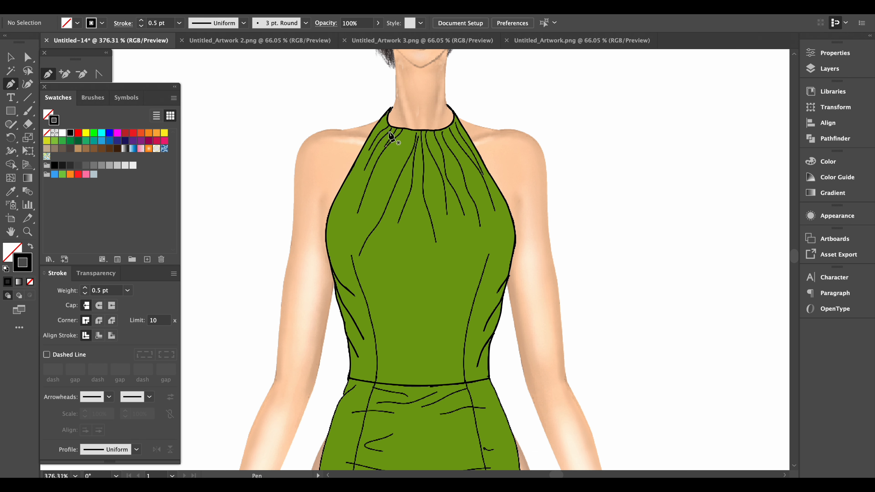
Group all unlocked bodice outline and side fold paths, and lock the group.
{"action": "left_click", "coordinate": [828, 69]}
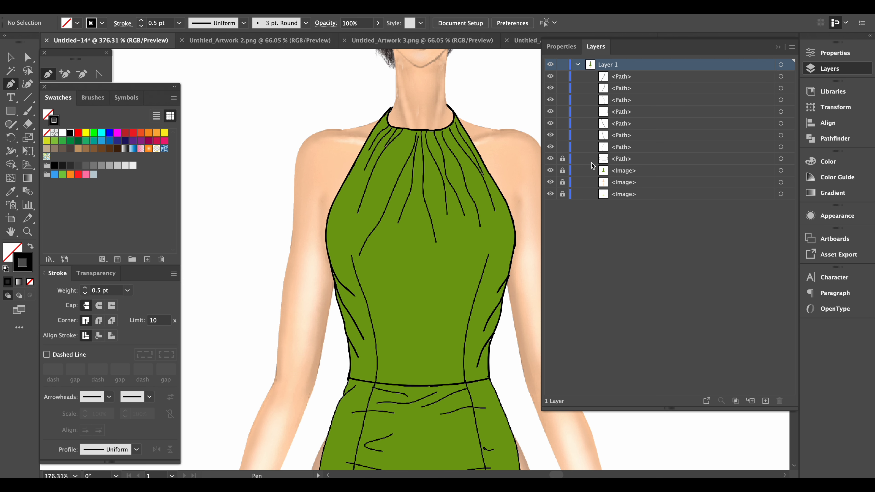
{"action": "left_click", "coordinate": [669, 78]}
{"action": "left_click", "coordinate": [781, 77]}
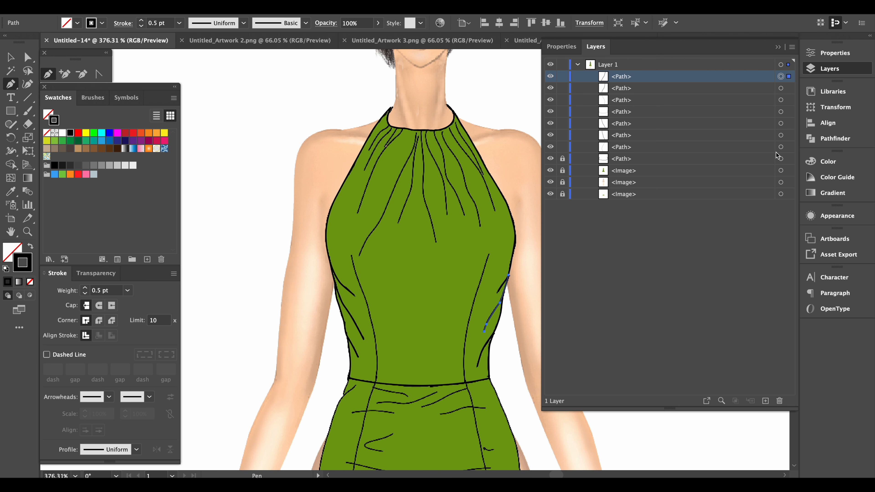
{"action": "left_click", "coordinate": [781, 147], "text": "shift"}
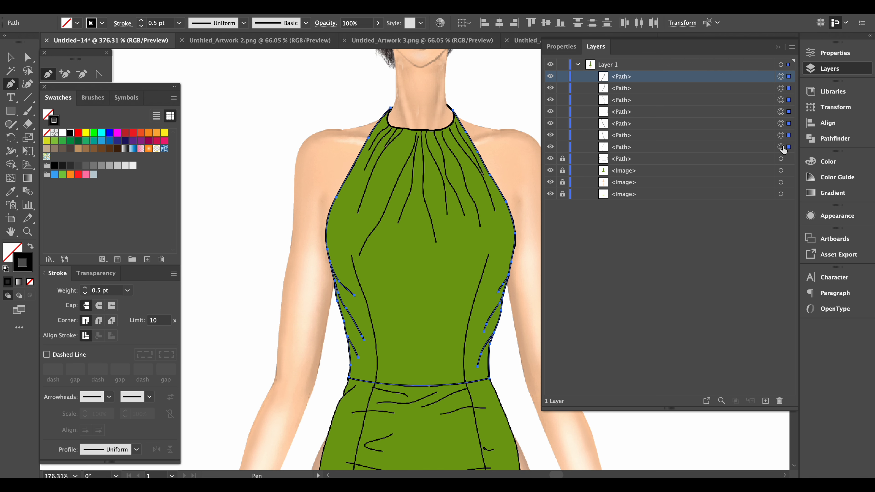
{"action": "right_click", "coordinate": [425, 164]}
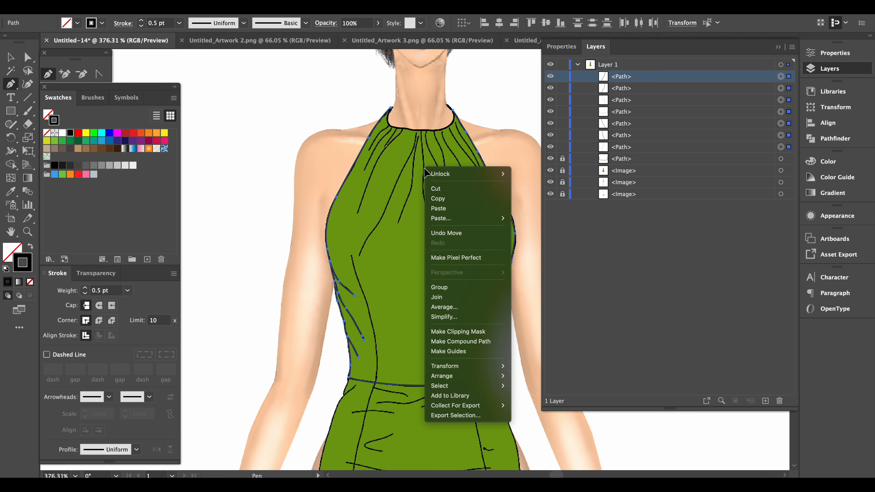
{"action": "left_click", "coordinate": [445, 288]}
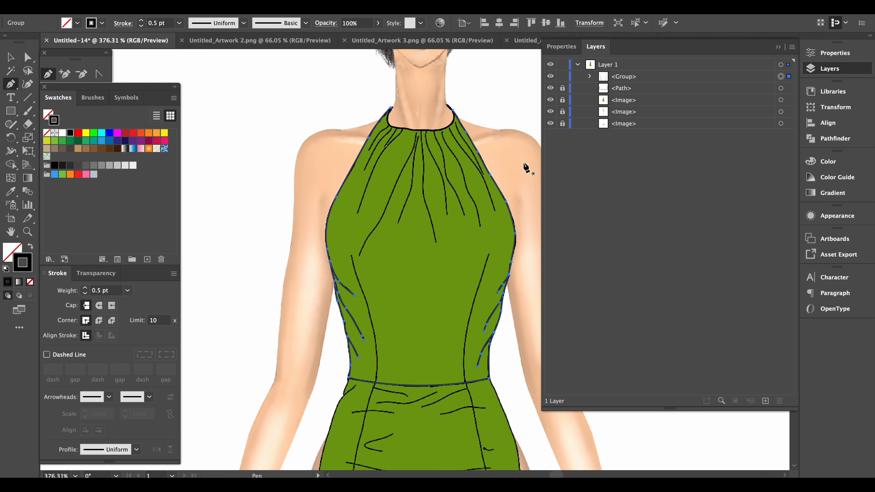
{"action": "left_click", "coordinate": [563, 77]}
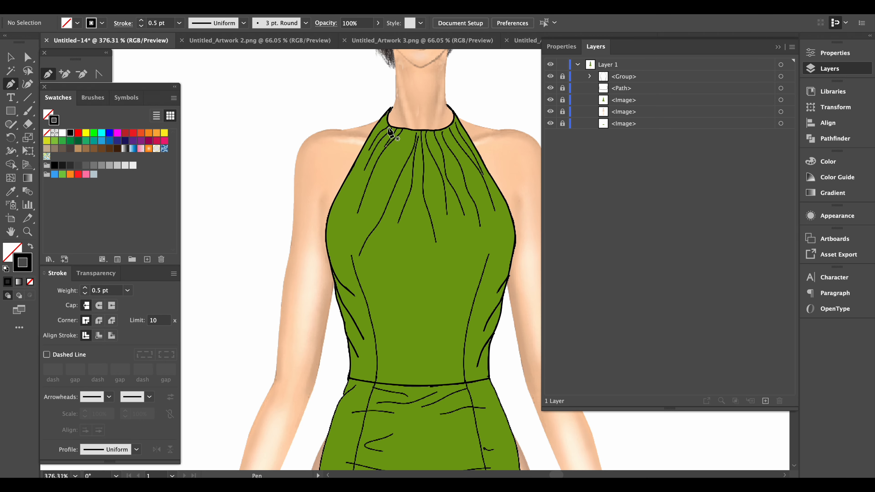
{"action": "left_click", "coordinate": [587, 51]}
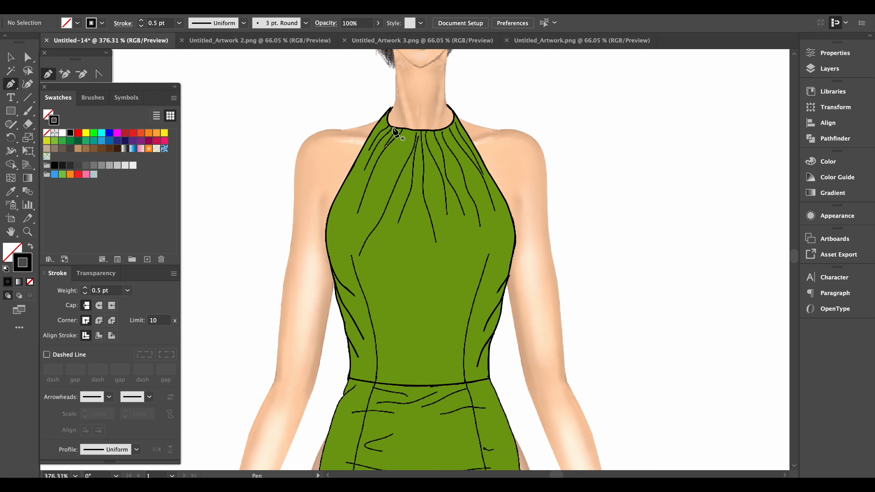
Trace the leftmost gather from the neckline down to its tip as an open path.
{"action": "scroll", "coordinate": [396, 131], "scroll_direction": "up", "scroll_amount": 6}
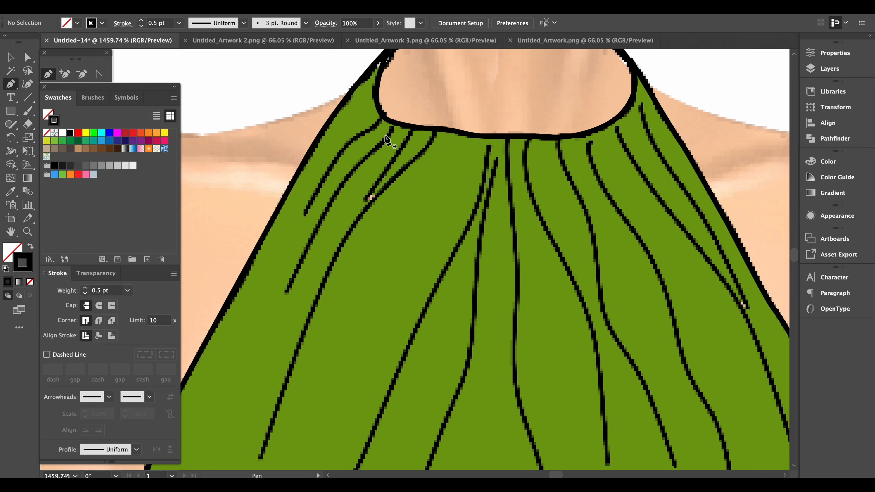
{"action": "left_click", "coordinate": [381, 113]}
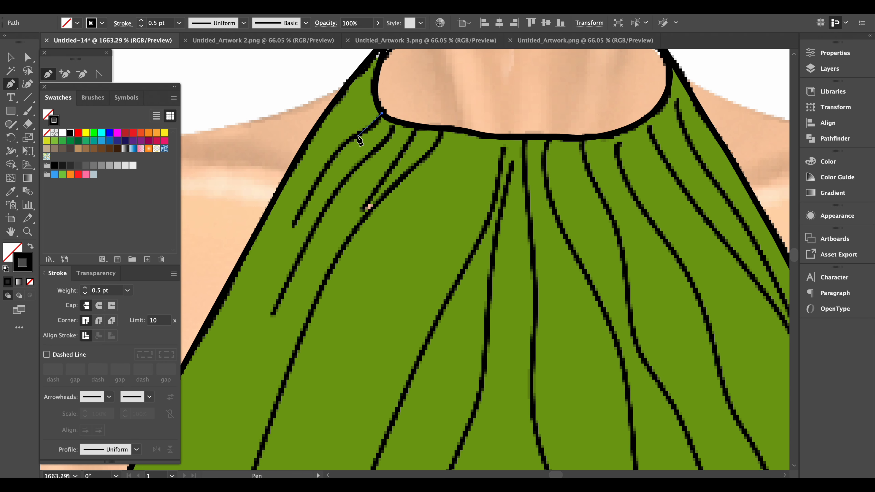
{"action": "left_click", "coordinate": [335, 152]}
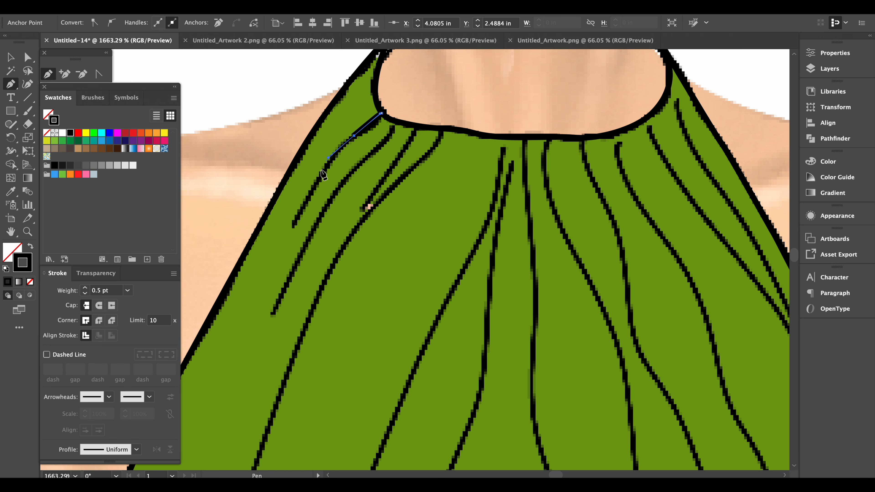
{"action": "left_click", "coordinate": [310, 192]}
{"action": "left_click", "coordinate": [295, 226]}
{"action": "key", "text": "Escape"}
Trace the second gather from the left and the short third gather beside it as separate open paths.
{"action": "left_click", "coordinate": [397, 121]}
{"action": "left_click_drag", "start_coordinate": [361, 164], "coordinate": [336, 193]}
{"action": "left_click", "coordinate": [275, 312]}
{"action": "key", "text": "Escape"}
{"action": "left_click", "coordinate": [417, 125]}
{"action": "left_click_drag", "start_coordinate": [384, 179], "coordinate": [362, 209]}
{"action": "left_click", "coordinate": [359, 214]}
{"action": "key", "text": "Escape"}
Trace the fourth gather from the left, from the neckline down to its tip, as an open path.
{"action": "left_click", "coordinate": [441, 128]}
{"action": "left_click_drag", "start_coordinate": [410, 172], "coordinate": [377, 242]}
{"action": "scroll", "coordinate": [392, 198], "scroll_direction": "down", "scroll_amount": 4}
{"action": "scroll", "coordinate": [396, 201], "scroll_direction": "left", "scroll_amount": 3}
{"action": "left_click_drag", "start_coordinate": [326, 377], "coordinate": [316, 407]}
{"action": "left_click", "coordinate": [312, 418]}
{"action": "left_click_drag", "start_coordinate": [509, 292], "coordinate": [448, 294]}
{"action": "scroll", "coordinate": [502, 191], "scroll_direction": "down", "scroll_amount": 7}
{"action": "key", "text": "Escape"}
Trace the longest gather from the middle of the neckline, curving down toward the left bust, as an open path.
{"action": "left_click", "coordinate": [503, 120]}
{"action": "left_click_drag", "start_coordinate": [496, 166], "coordinate": [487, 189]}
{"action": "mouse_move", "coordinate": [447, 273]}
{"action": "left_mouse_down"}
{"action": "mouse_move", "coordinate": [431, 312]}
{"action": "mouse_move", "coordinate": [453, 267]}
{"action": "left_mouse_up"}
{"action": "left_click_drag", "start_coordinate": [438, 287], "coordinate": [428, 300]}
{"action": "left_click_drag", "start_coordinate": [410, 324], "coordinate": [407, 331]}
{"action": "left_click", "coordinate": [398, 356]}
{"action": "key", "text": "Escape"}
Trace the shorter gather just right of the longest one, from the neckline down to its tip, as an open path.
{"action": "left_click", "coordinate": [529, 89]}
{"action": "left_click_drag", "start_coordinate": [520, 136], "coordinate": [517, 160]}
{"action": "left_click_drag", "start_coordinate": [513, 205], "coordinate": [509, 221]}
{"action": "left_click", "coordinate": [484, 283]}
{"action": "key", "text": "Escape"}
Trace the central gather that runs from the neckline down to the middle of the bust as an open path.
{"action": "left_click", "coordinate": [536, 77]}
{"action": "left_click_drag", "start_coordinate": [542, 147], "coordinate": [551, 263]}
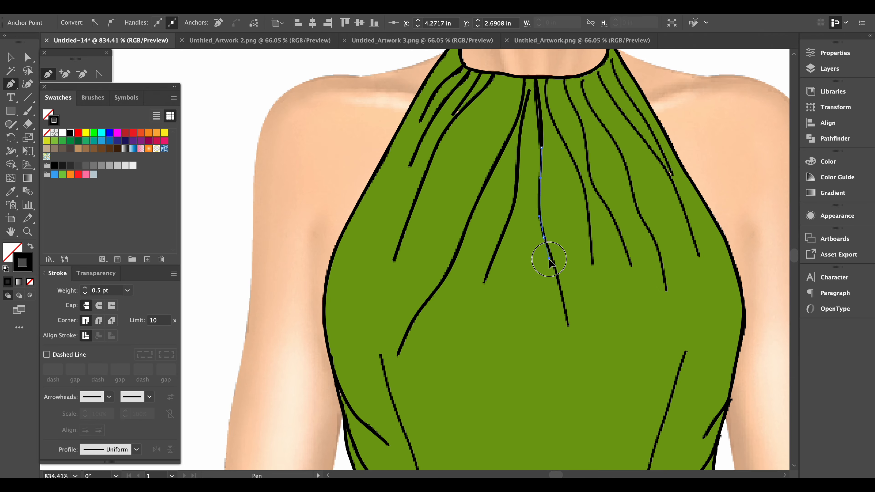
{"action": "left_click_drag", "start_coordinate": [567, 323], "coordinate": [569, 343]}
{"action": "key", "text": "Escape"}
Trace the first gather right of the central one, from the neckline down to its tip, as an open path.
{"action": "left_click", "coordinate": [548, 76]}
{"action": "left_click_drag", "start_coordinate": [565, 153], "coordinate": [566, 155]}
{"action": "left_click_drag", "start_coordinate": [583, 176], "coordinate": [586, 190]}
{"action": "left_click", "coordinate": [592, 265]}
{"action": "key", "text": "Escape"}
Trace the second gather right of the central one, from the neckline down to its tip, as an open path.
{"action": "left_click", "coordinate": [565, 78]}
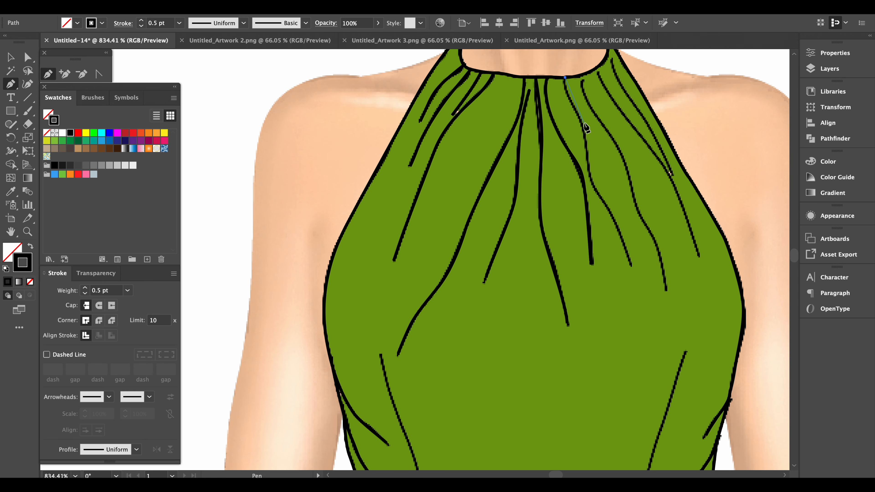
{"action": "left_click_drag", "start_coordinate": [585, 130], "coordinate": [586, 130]}
{"action": "left_click_drag", "start_coordinate": [589, 169], "coordinate": [591, 183]}
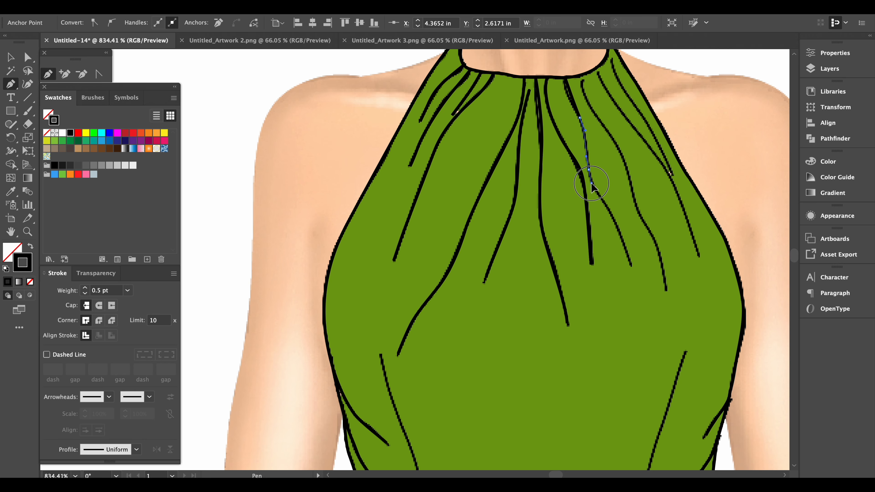
{"action": "left_click_drag", "start_coordinate": [611, 213], "coordinate": [472, 234]}
{"action": "left_click", "coordinate": [523, 211]}
{"action": "key", "text": "Escape"}
Trace the third gather right of the central one, from the neckline down to its tip, as an open path.
{"action": "left_click", "coordinate": [430, 109]}
{"action": "left_click_drag", "start_coordinate": [447, 156], "coordinate": [464, 181]}
{"action": "left_click_drag", "start_coordinate": [482, 236], "coordinate": [487, 261]}
{"action": "left_click_drag", "start_coordinate": [505, 281], "coordinate": [508, 297]}
{"action": "left_click", "coordinate": [514, 328]}
{"action": "key", "text": "Escape"}
Trace the fourth gather right of the central one, from the neckline down to its tip near the right armhole, as an open path.
{"action": "left_click", "coordinate": [445, 104]}
{"action": "left_click_drag", "start_coordinate": [468, 146], "coordinate": [480, 161]}
{"action": "left_click_drag", "start_coordinate": [508, 195], "coordinate": [514, 206]}
{"action": "left_click_drag", "start_coordinate": [533, 249], "coordinate": [537, 264]}
{"action": "left_click", "coordinate": [547, 292]}
{"action": "key", "text": "Escape"}
Trace the rightmost gather from the neckline down to where it meets the neighbouring gather as an open path.
{"action": "left_click", "coordinate": [456, 88]}
{"action": "left_click_drag", "start_coordinate": [464, 117], "coordinate": [474, 130]}
{"action": "left_click_drag", "start_coordinate": [495, 158], "coordinate": [501, 168]}
{"action": "left_click_drag", "start_coordinate": [521, 210], "coordinate": [524, 225]}
{"action": "key", "text": "Escape"}
Trace the bodice's left vertical seam from below the bust down to the waist seam.
{"action": "scroll", "coordinate": [455, 273], "scroll_direction": "down", "scroll_amount": 15}
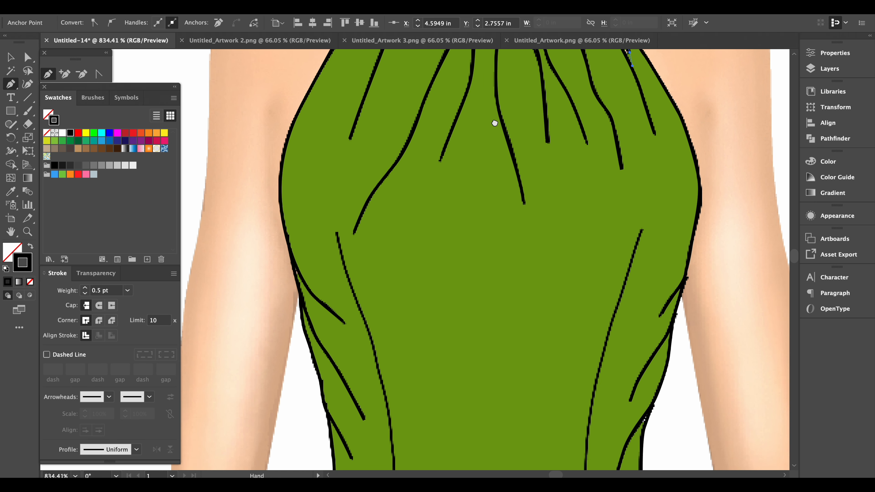
{"action": "left_click", "coordinate": [301, 126]}
{"action": "left_click_drag", "start_coordinate": [326, 211], "coordinate": [335, 228]}
{"action": "left_click_drag", "start_coordinate": [338, 257], "coordinate": [336, 205]}
{"action": "left_click_drag", "start_coordinate": [348, 245], "coordinate": [354, 286]}
{"action": "left_click_drag", "start_coordinate": [354, 271], "coordinate": [355, 174]}
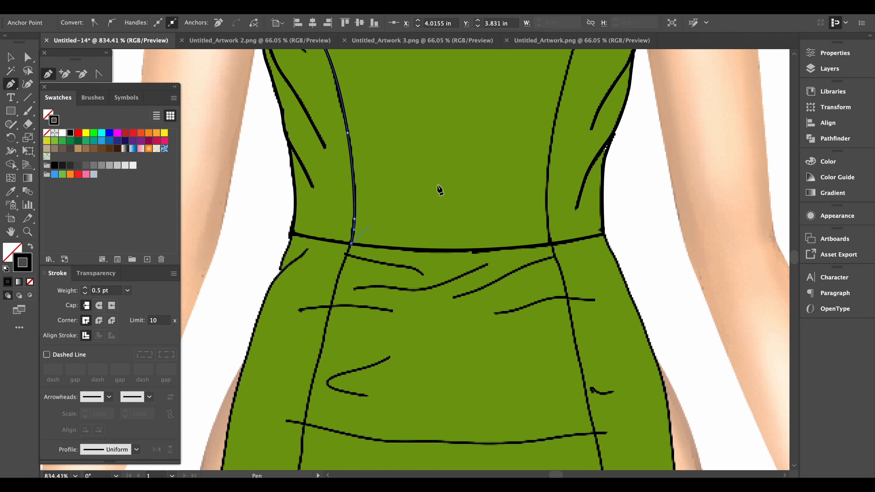
Trace the bodice's right vertical seam from below the bust down to the waist seam.
{"action": "scroll", "coordinate": [512, 129], "scroll_direction": "up", "scroll_amount": 5}
{"action": "scroll", "coordinate": [512, 129], "scroll_direction": "right", "scroll_amount": 3}
{"action": "left_click", "coordinate": [507, 115]}
{"action": "left_click_drag", "start_coordinate": [460, 265], "coordinate": [455, 300]}
{"action": "left_click_drag", "start_coordinate": [457, 284], "coordinate": [466, 153]}
{"action": "left_click_drag", "start_coordinate": [461, 238], "coordinate": [463, 261]}
{"action": "left_click", "coordinate": [464, 269]}
{"action": "scroll", "coordinate": [443, 282], "scroll_direction": "up", "scroll_amount": 5}
{"action": "scroll", "coordinate": [443, 281], "scroll_direction": "down", "scroll_amount": 5}
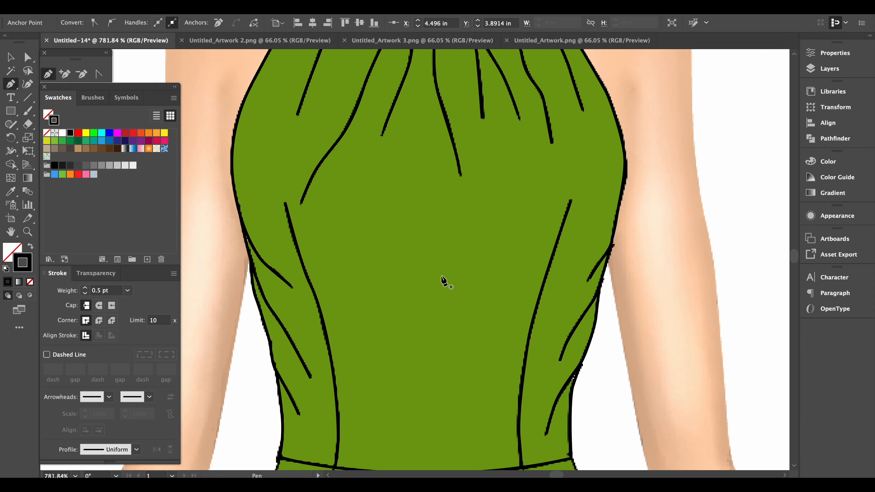
Group all the newly traced gather and vertical seam paths.
{"action": "left_click", "coordinate": [823, 69]}
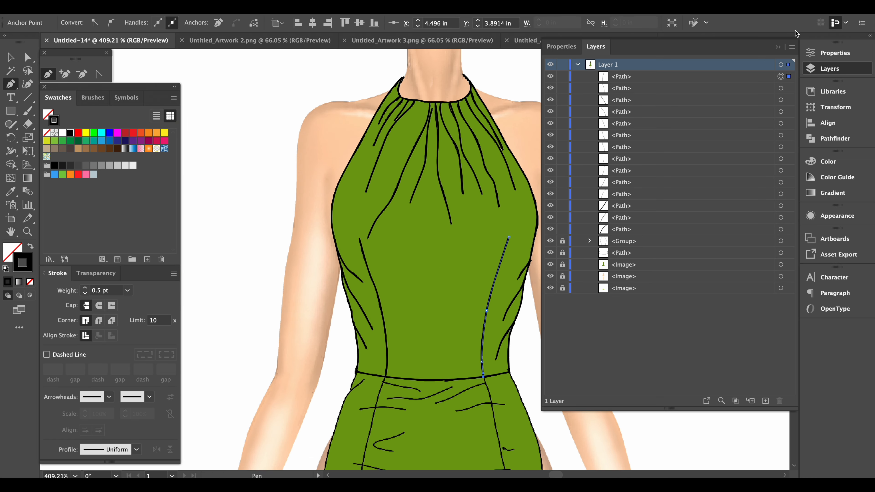
{"action": "left_click", "coordinate": [781, 76]}
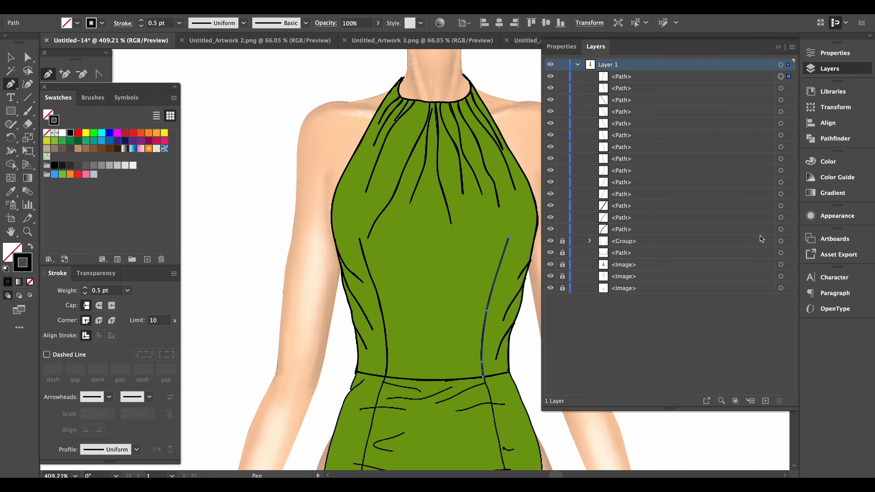
{"action": "left_click", "coordinate": [781, 230], "text": "shift"}
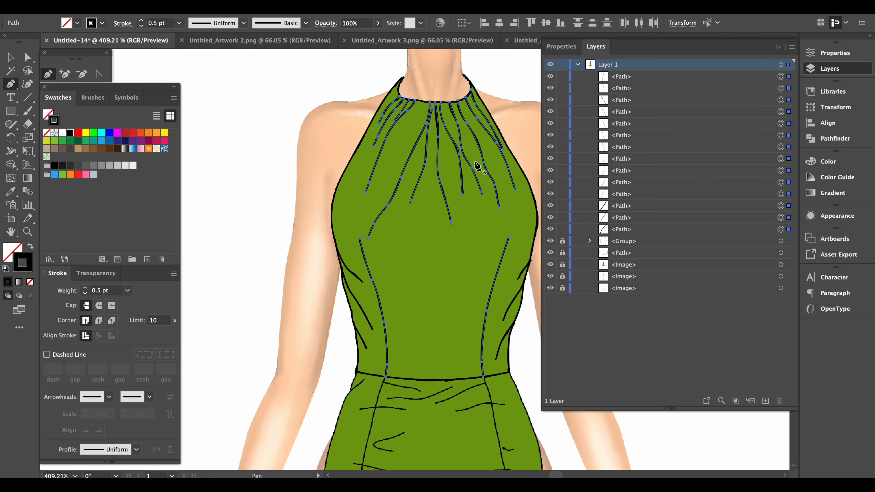
{"action": "right_click", "coordinate": [458, 157]}
{"action": "left_click", "coordinate": [471, 278]}
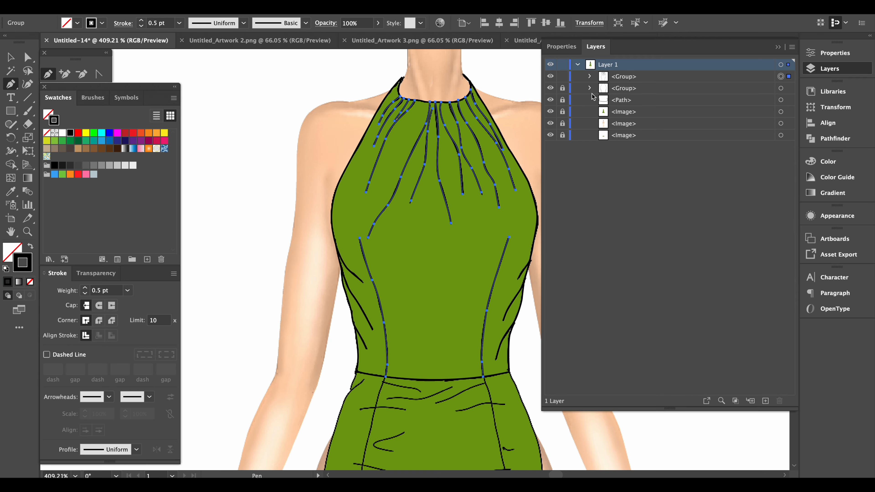
Rename the locked bodice outline group as Bodice and the gather and seam group as Tapered Ends.
{"action": "double_click", "coordinate": [626, 90]}
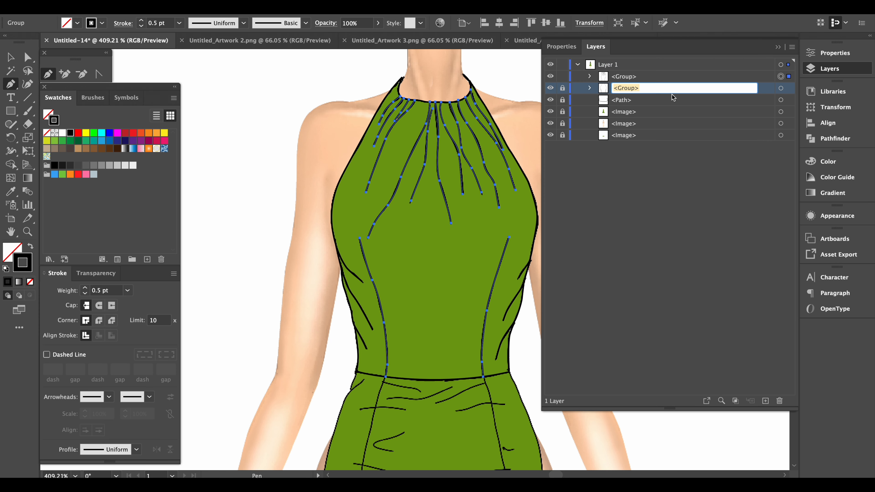
{"action": "type", "text": "Bodice"}
{"action": "key", "text": "Return"}
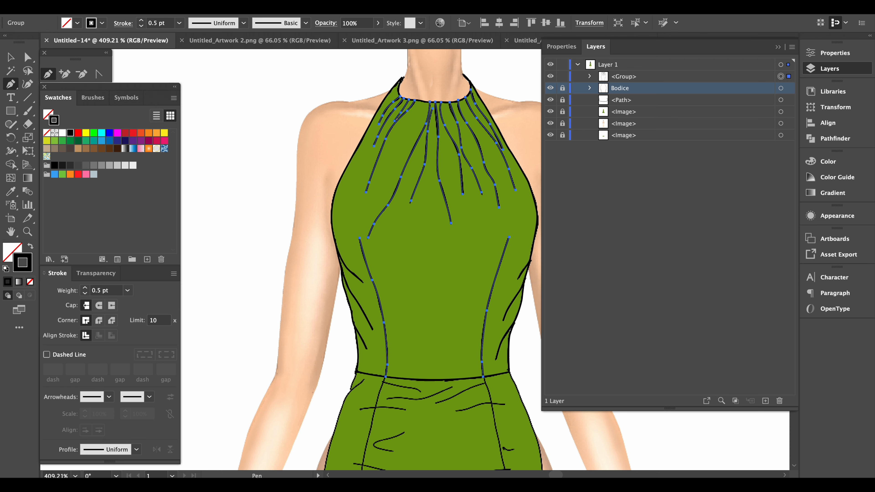
{"action": "double_click", "coordinate": [624, 77]}
{"action": "type", "text": "Tapered Ends"}
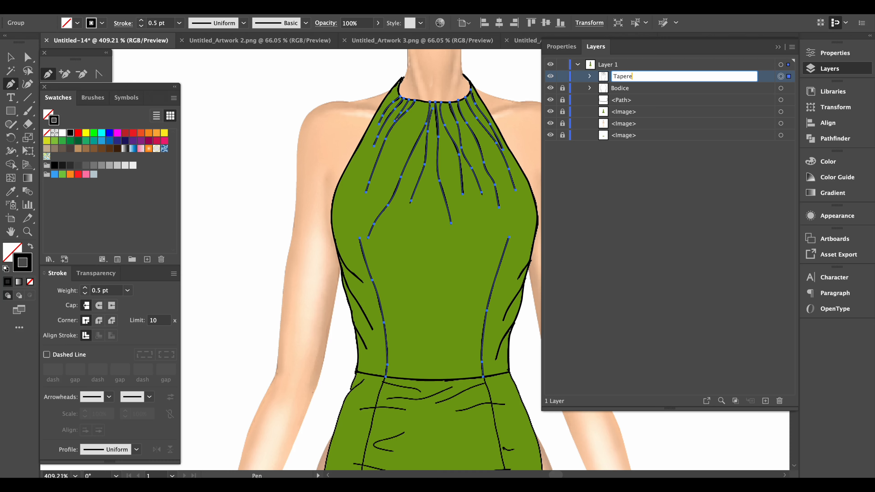
{"action": "key", "text": "Return"}
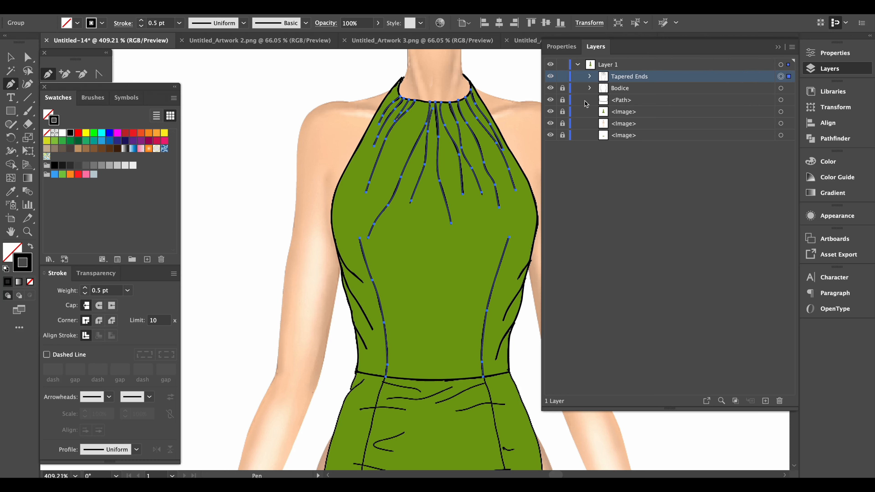
Apply the wedge-shaped width profile that tapers to one end to the Tapered Ends group, and hide the reference images.
{"action": "left_click", "coordinate": [138, 449]}
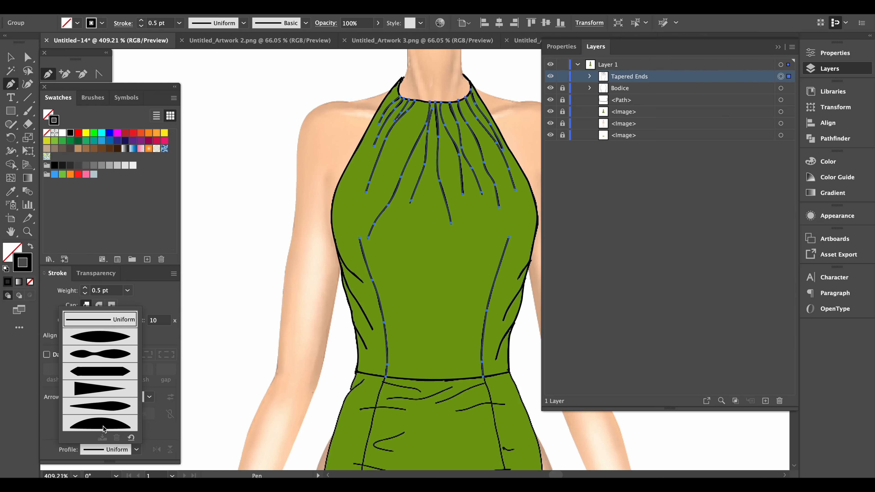
{"action": "left_click", "coordinate": [106, 389]}
{"action": "key", "text": "v"}
{"action": "left_click", "coordinate": [414, 183]}
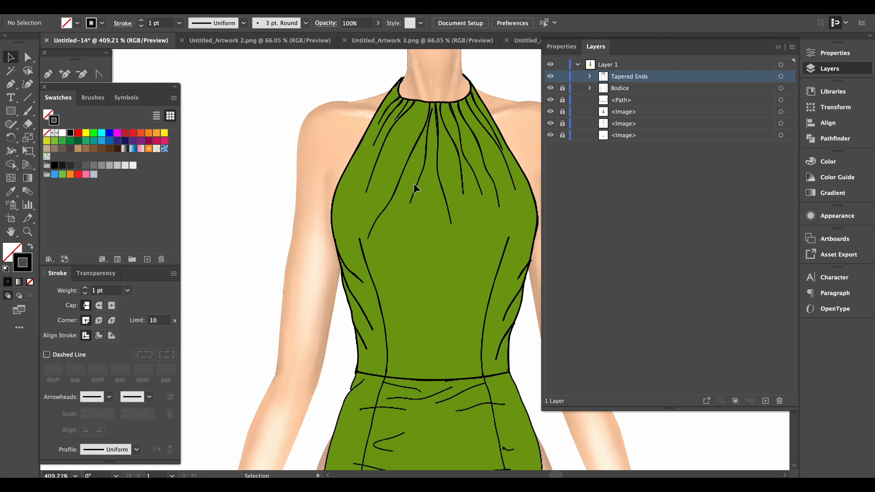
{"action": "left_click", "coordinate": [551, 115]}
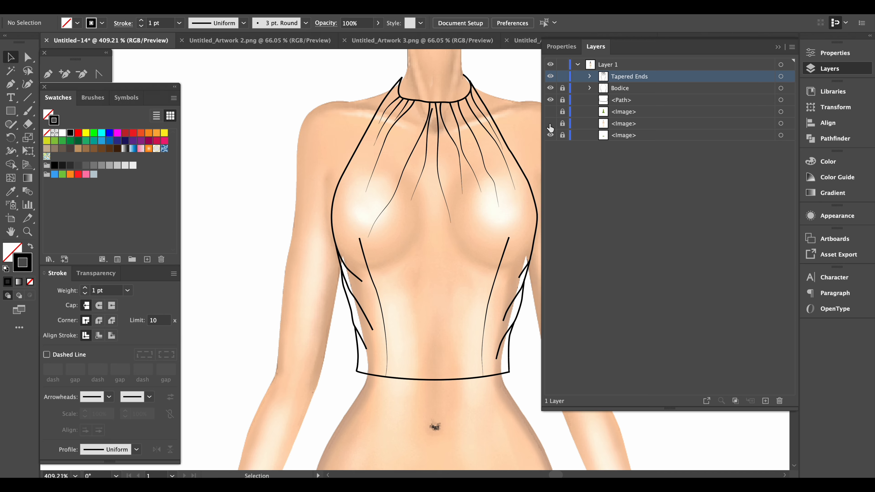
{"action": "left_click", "coordinate": [551, 124]}
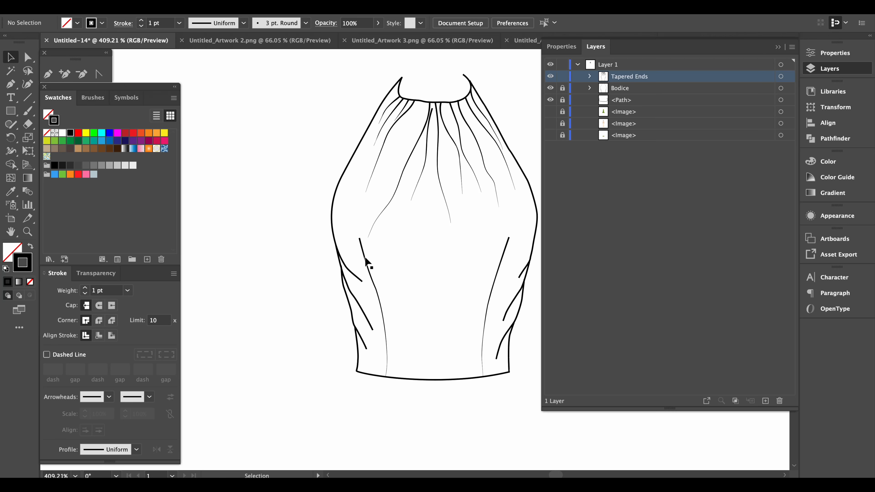
Flip the tapered width profile along both vertical bodice seams so they thin out toward the bust.
{"action": "left_click", "coordinate": [28, 57]}
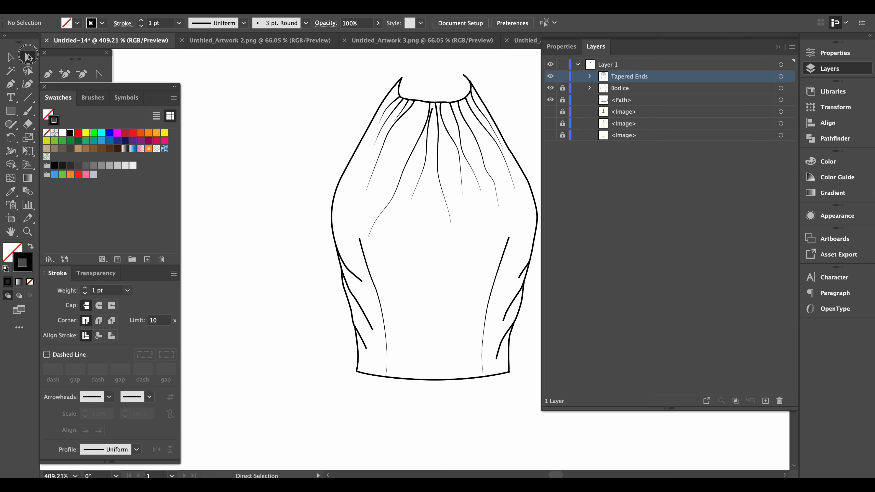
{"action": "left_click", "coordinate": [381, 301]}
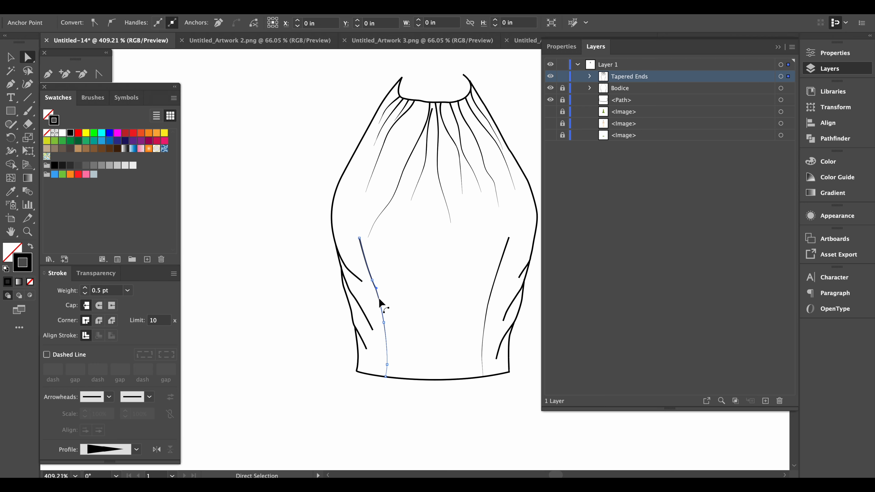
{"action": "left_click", "coordinate": [495, 287], "text": "shift"}
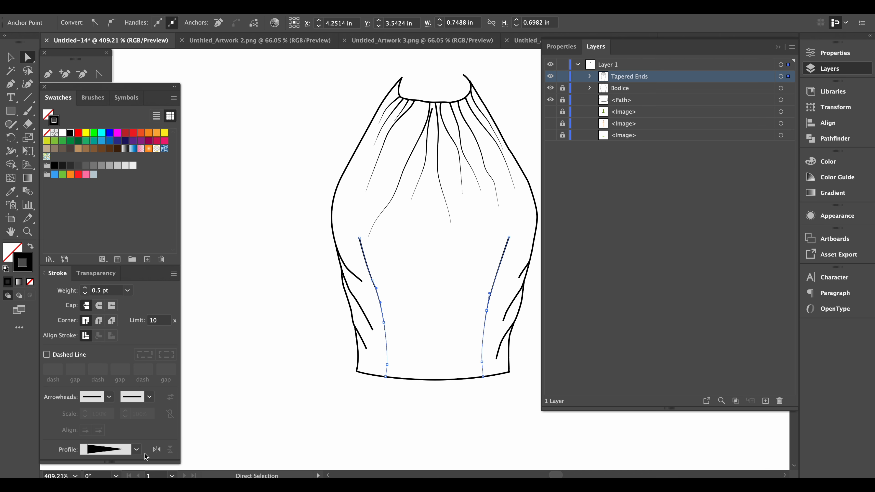
{"action": "left_click", "coordinate": [157, 449]}
{"action": "left_click", "coordinate": [255, 360]}
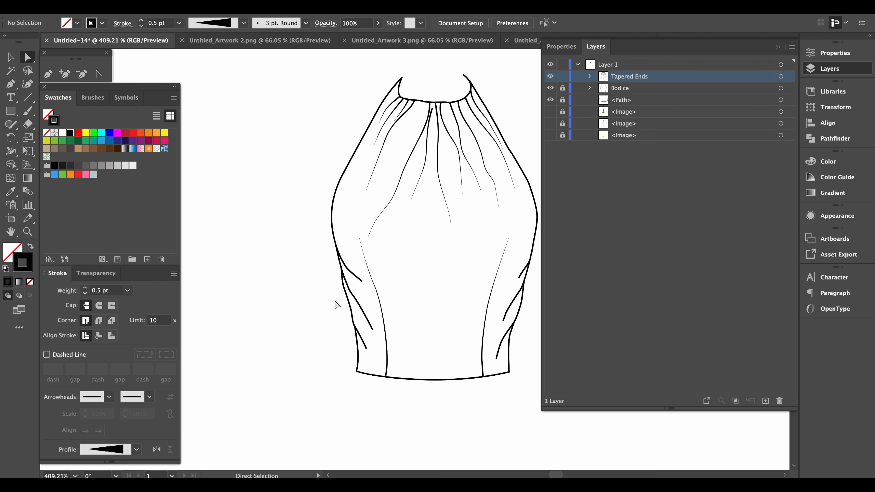
Move the top anchor points of a centre gather line and a right-hand gather line up onto the neckline.
{"action": "left_click", "coordinate": [464, 98]}
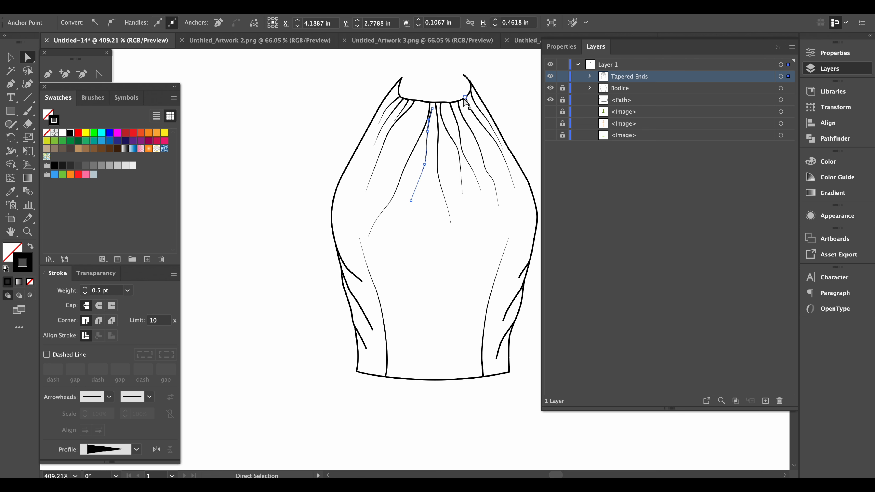
{"action": "scroll", "coordinate": [462, 101], "scroll_direction": "up", "scroll_amount": 4}
{"action": "left_click_drag", "start_coordinate": [403, 123], "coordinate": [404, 111]}
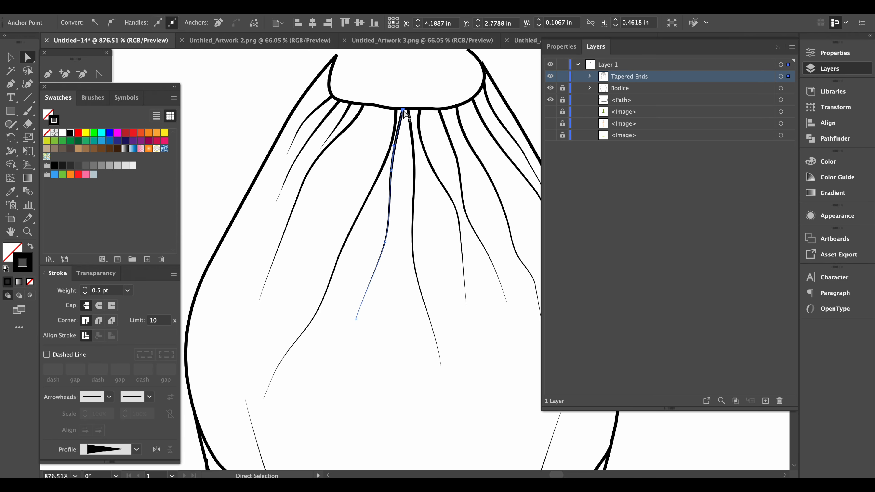
{"action": "left_click", "coordinate": [464, 115]}
{"action": "left_click", "coordinate": [457, 111]}
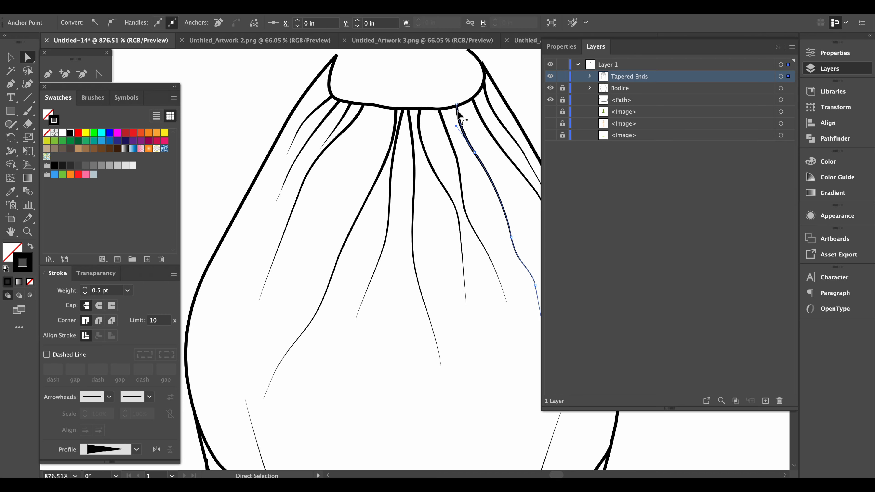
{"action": "scroll", "coordinate": [459, 107], "scroll_direction": "up", "scroll_amount": 4}
{"action": "left_click", "coordinate": [455, 91]}
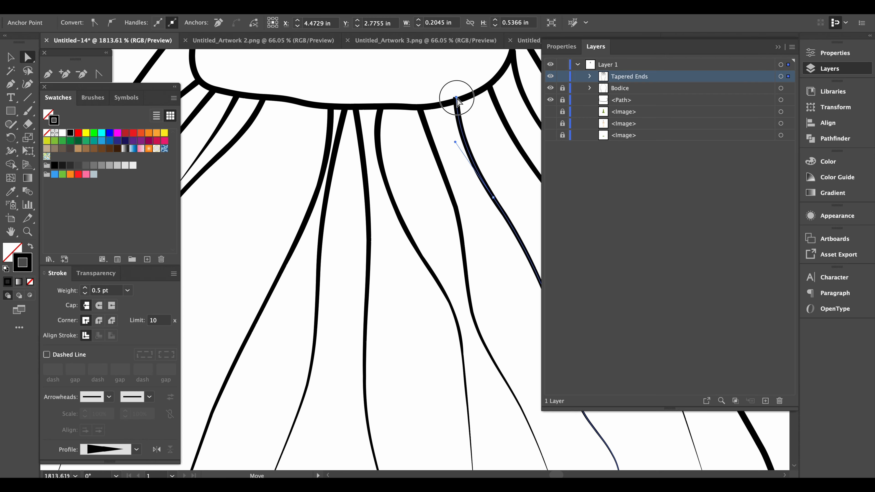
{"action": "scroll", "coordinate": [498, 110], "scroll_direction": "down", "scroll_amount": 3}
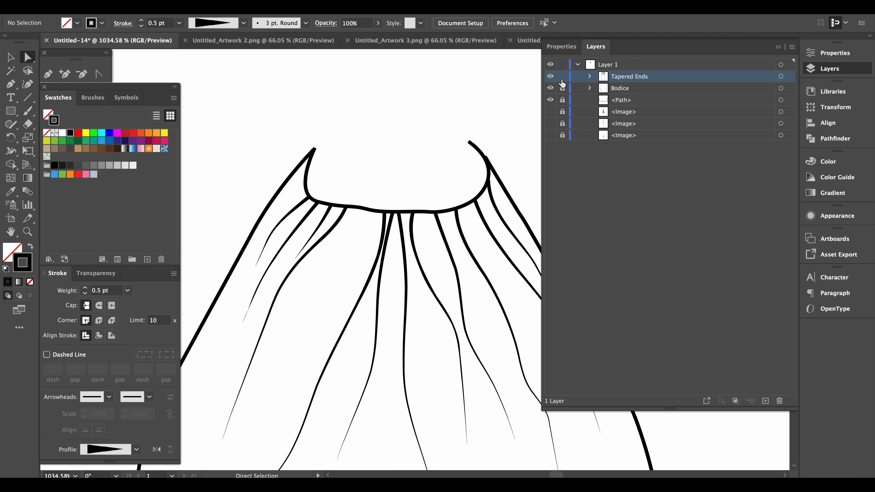
Lock the Tapered Ends group, unlock the Bodice group and show the body figure image again.
{"action": "left_click_drag", "start_coordinate": [474, 154], "coordinate": [467, 148]}
{"action": "left_click", "coordinate": [510, 135]}
{"action": "scroll", "coordinate": [515, 136], "scroll_direction": "down", "scroll_amount": 5}
{"action": "scroll", "coordinate": [401, 231], "scroll_direction": "down", "scroll_amount": 3}
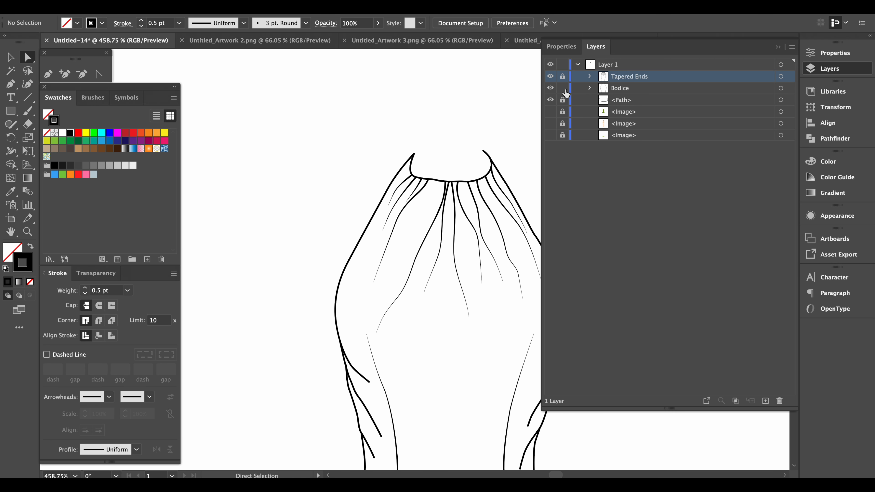
{"action": "left_click", "coordinate": [551, 124]}
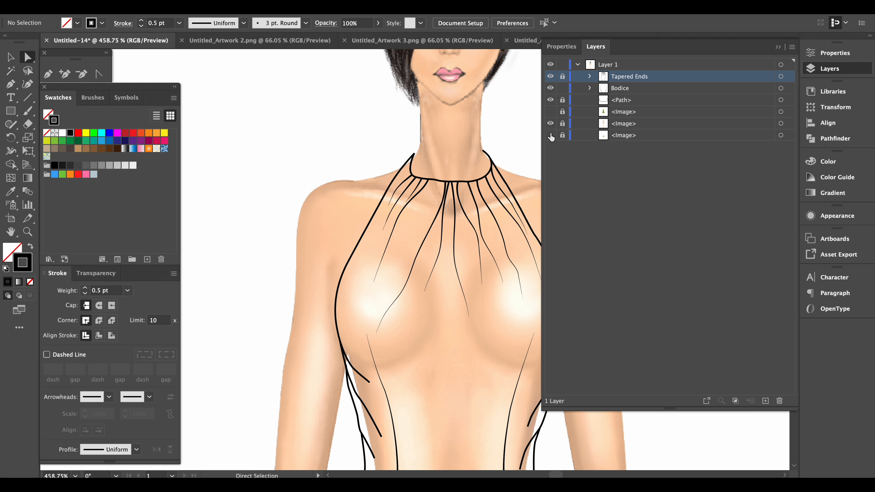
{"action": "scroll", "coordinate": [420, 207], "scroll_direction": "down", "scroll_amount": 5}
{"action": "scroll", "coordinate": [421, 207], "scroll_direction": "right", "scroll_amount": 3}
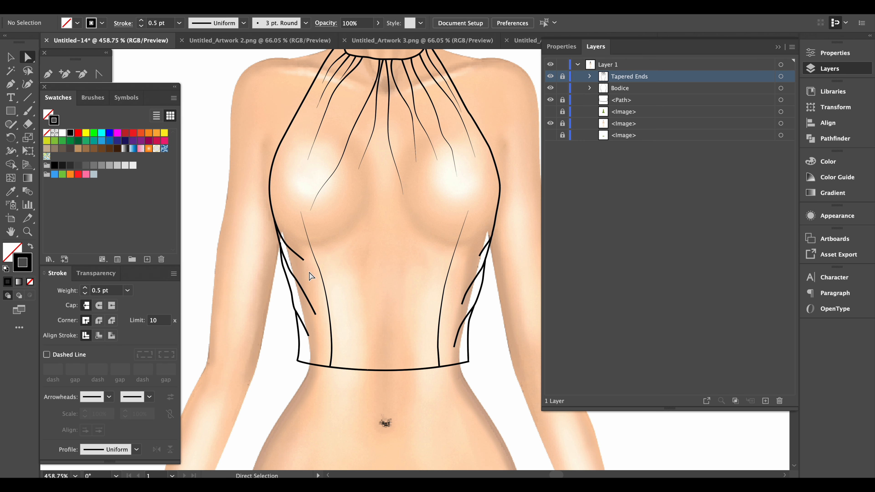
Cut the three fold lines on the bodice's left side with the Scissors tool near where they meet the side outline.
{"action": "left_click", "coordinate": [303, 261]}
{"action": "scroll", "coordinate": [294, 299], "scroll_direction": "up", "scroll_amount": 3}
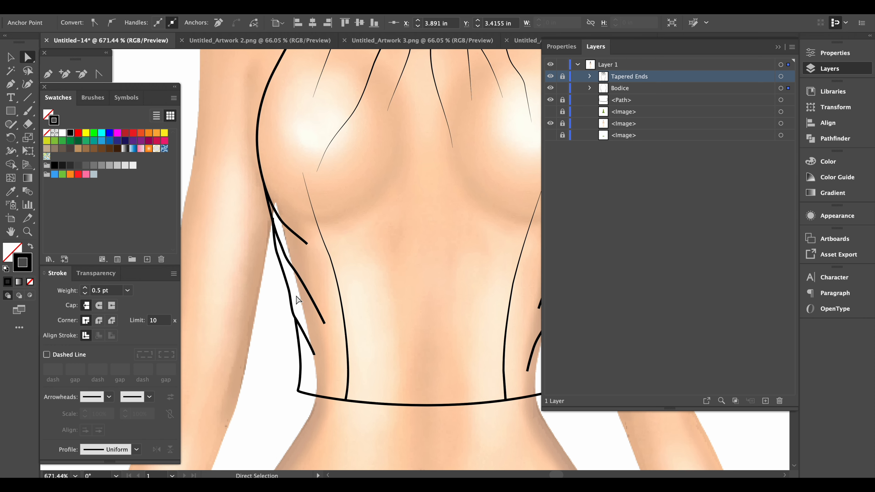
{"action": "key", "text": "x"}
{"action": "key", "text": "c"}
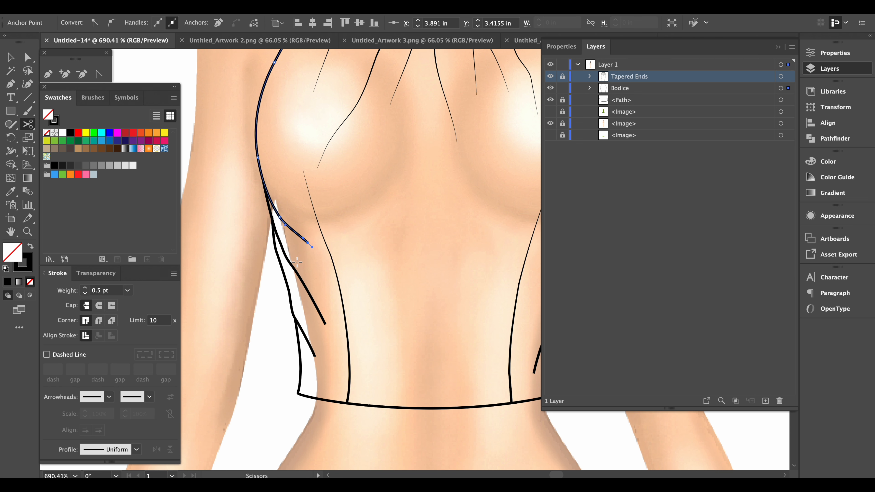
{"action": "left_click", "coordinate": [28, 126]}
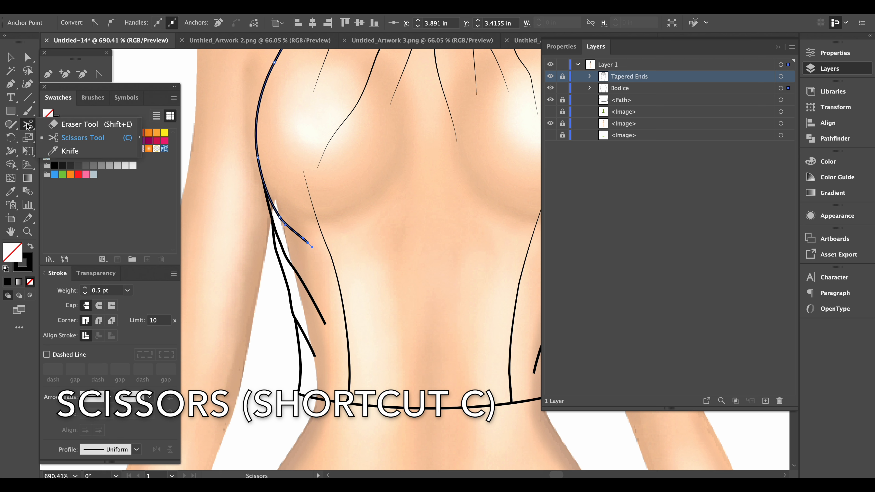
{"action": "left_click", "coordinate": [64, 139]}
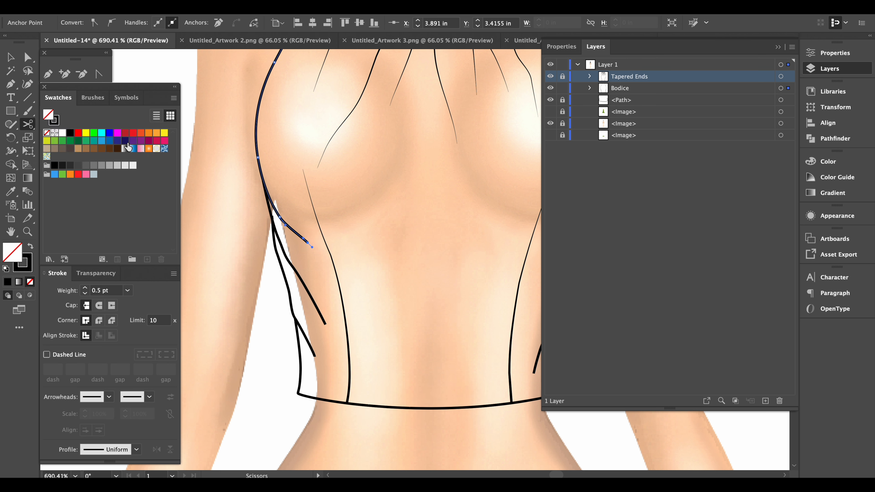
{"action": "left_click", "coordinate": [279, 215]}
{"action": "left_click", "coordinate": [284, 253]}
{"action": "left_click", "coordinate": [304, 332]}
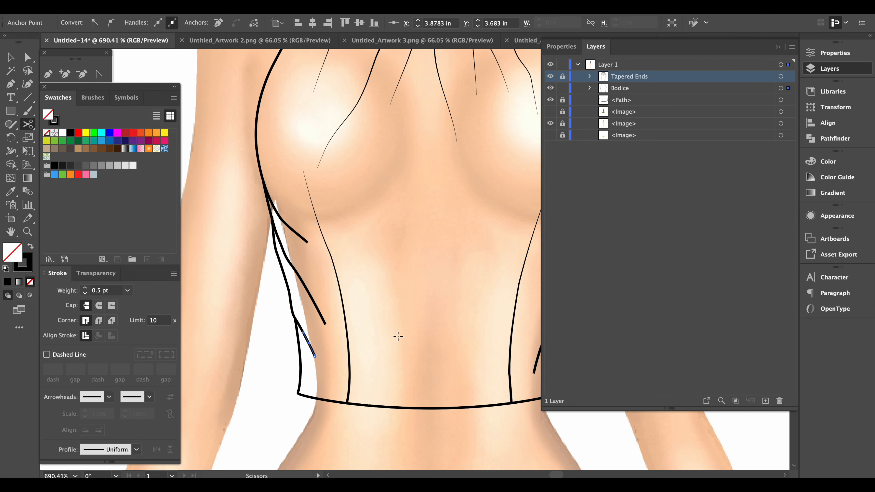
Cut the three fold lines on the bodice's right side with the Scissors tool near the side outline.
{"action": "left_click_drag", "start_coordinate": [431, 327], "coordinate": [251, 323]}
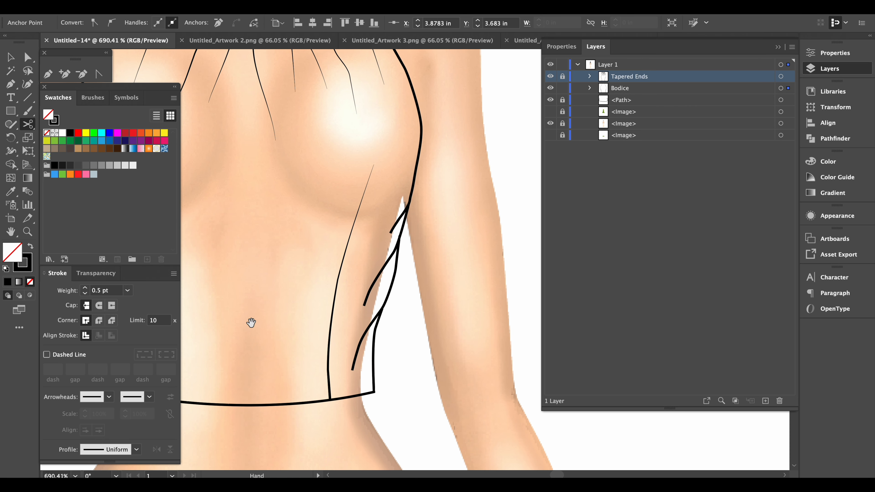
{"action": "left_click", "coordinate": [401, 216]}
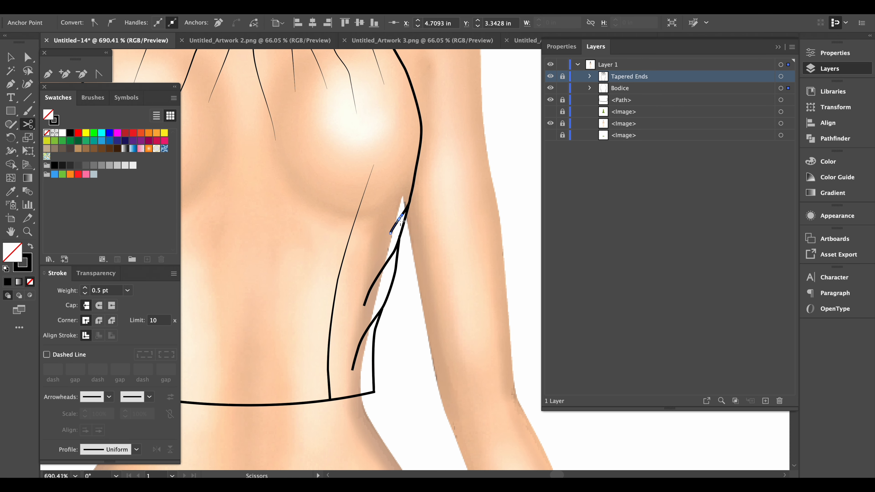
{"action": "left_click", "coordinate": [388, 266]}
{"action": "left_click", "coordinate": [370, 324]}
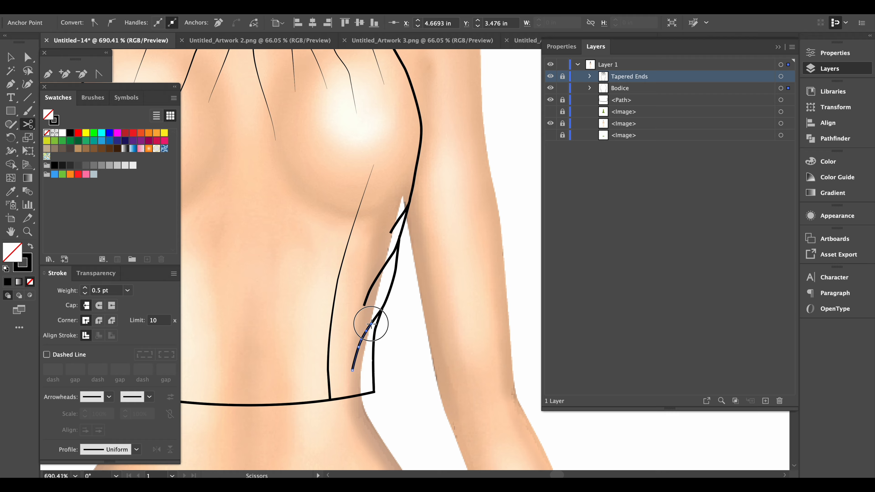
{"action": "scroll", "coordinate": [308, 273], "scroll_direction": "down", "scroll_amount": 5}
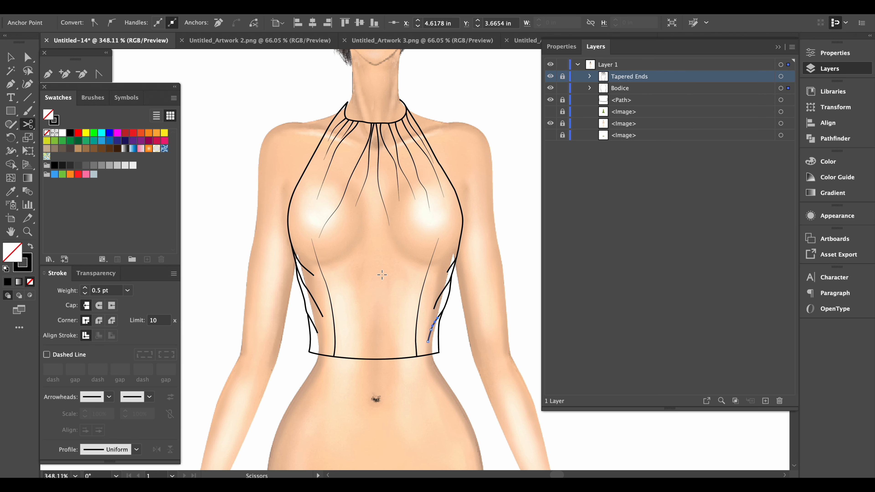
Select the six cut fold segments on both sides of the bodice and apply the wedge-shaped tapered width profile.
{"action": "left_click", "coordinate": [10, 57]}
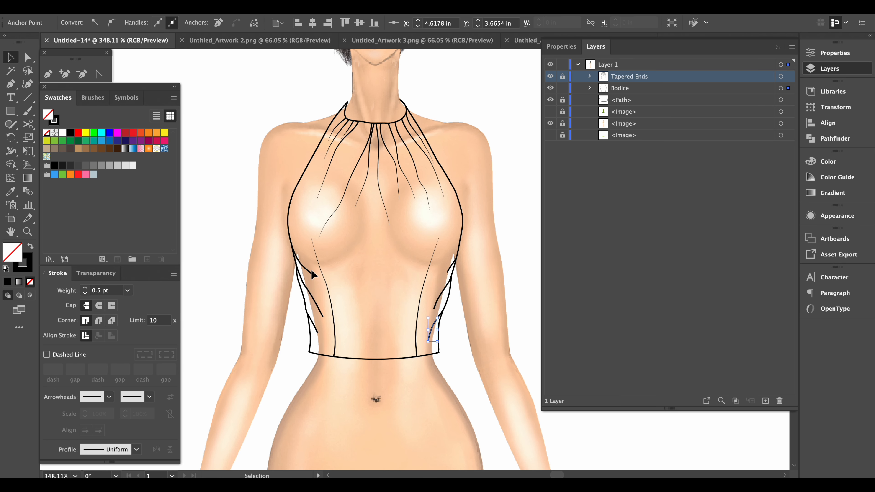
{"action": "left_click", "coordinate": [28, 57]}
{"action": "left_click", "coordinate": [314, 278]}
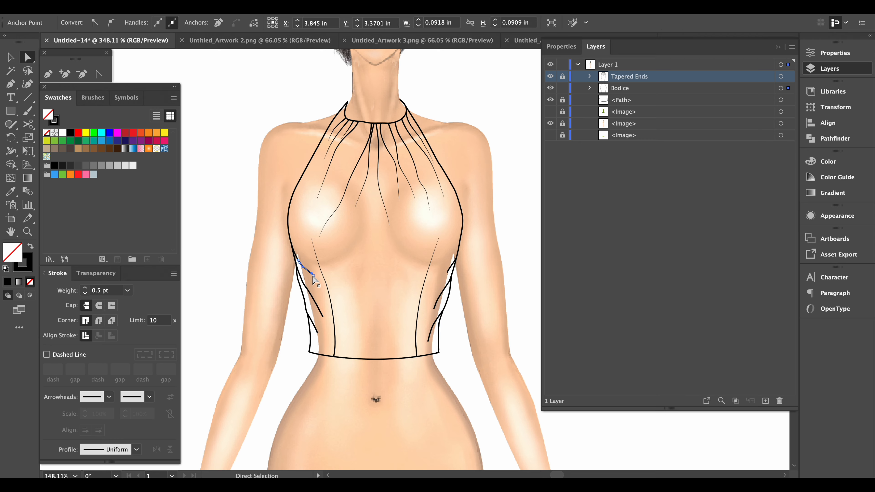
{"action": "left_click", "coordinate": [429, 339], "text": "shift"}
{"action": "left_click", "coordinate": [449, 273], "text": "shift"}
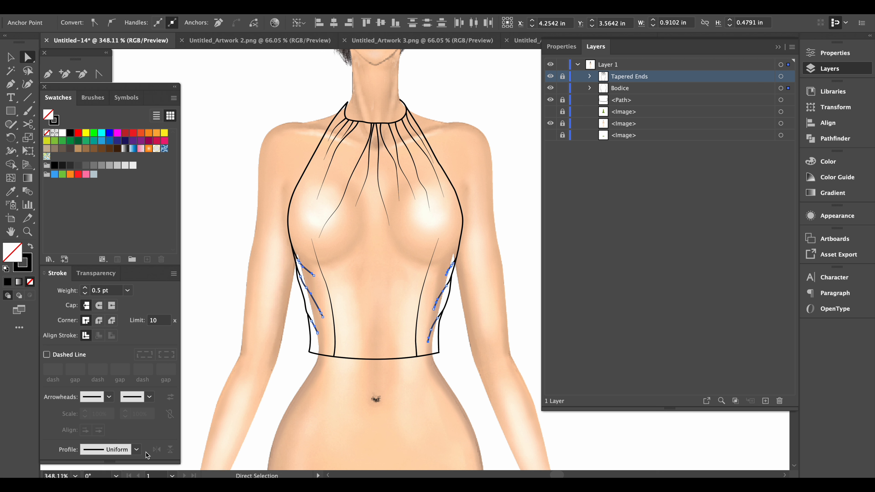
{"action": "left_click", "coordinate": [137, 449]}
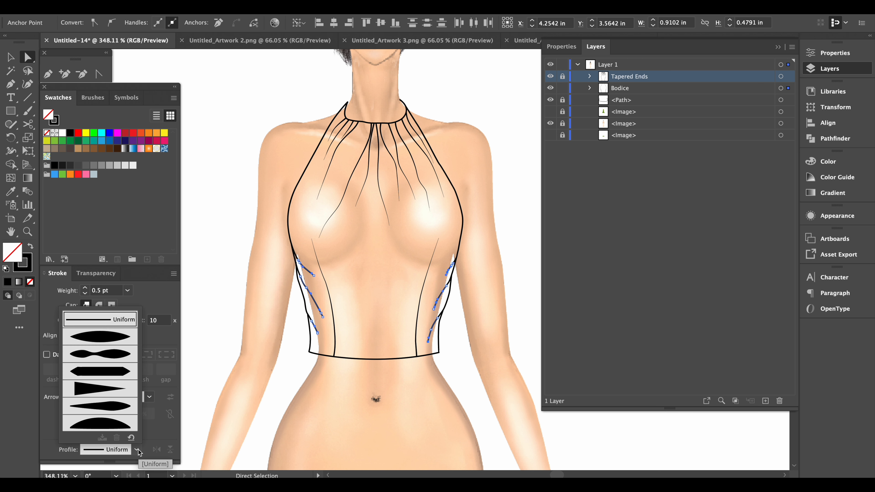
{"action": "left_click", "coordinate": [127, 390]}
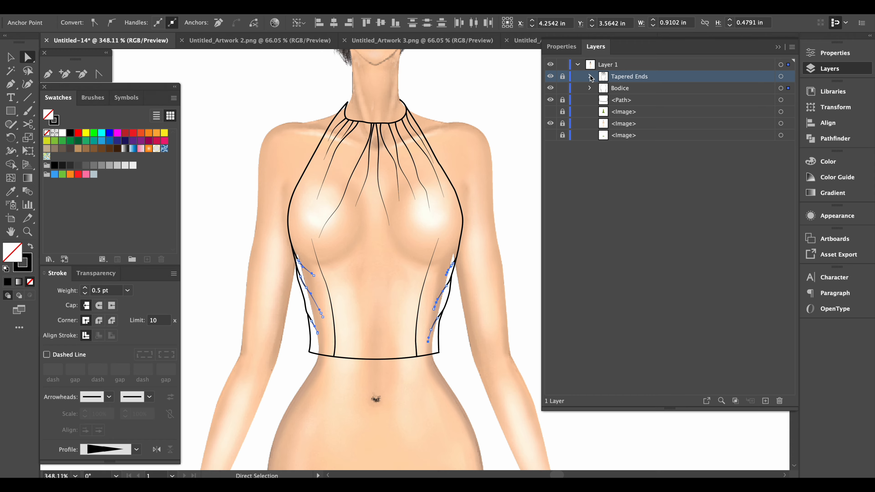
Unlock the Tapered Ends group, group the six side fold segments and move them from Bodice into Tapered Ends.
{"action": "left_click", "coordinate": [563, 76]}
{"action": "left_click", "coordinate": [590, 76]}
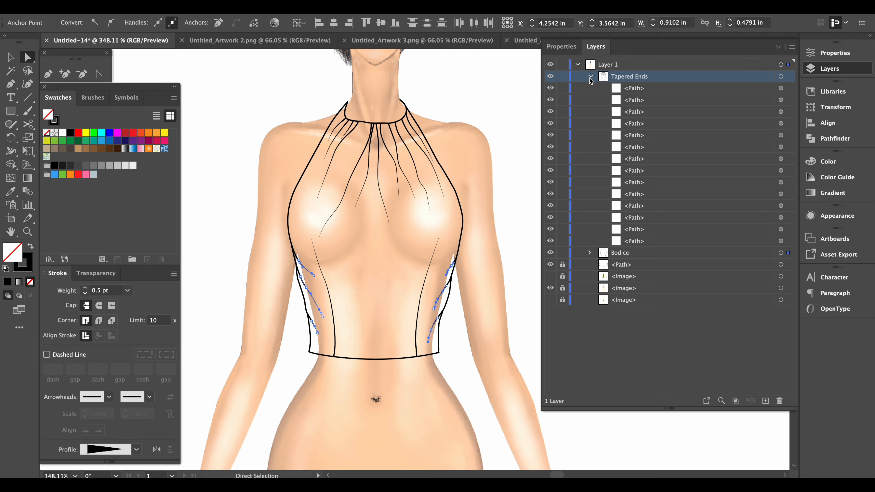
{"action": "left_click", "coordinate": [590, 254]}
{"action": "scroll", "coordinate": [704, 277], "scroll_direction": "down", "scroll_amount": 3}
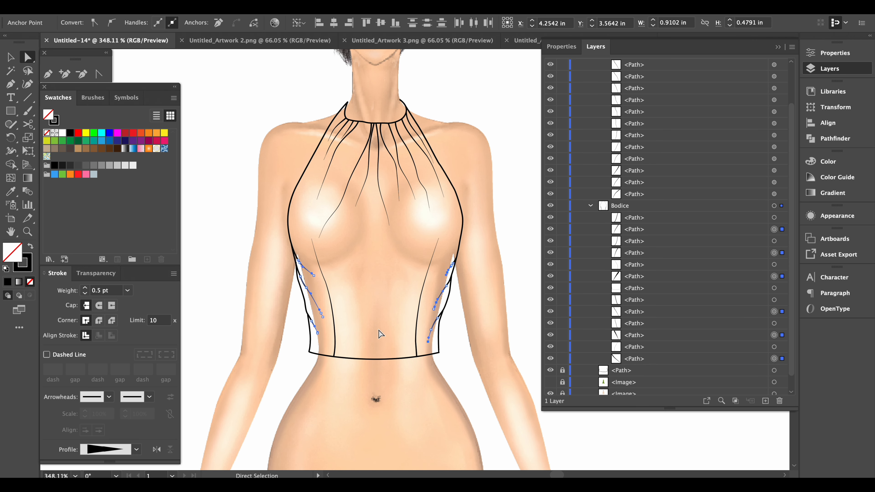
{"action": "right_click", "coordinate": [346, 307]}
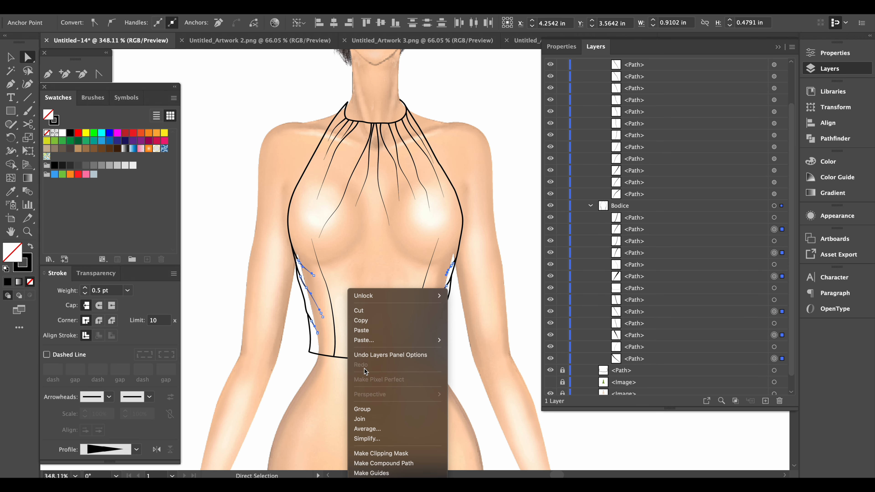
{"action": "left_click", "coordinate": [371, 408]}
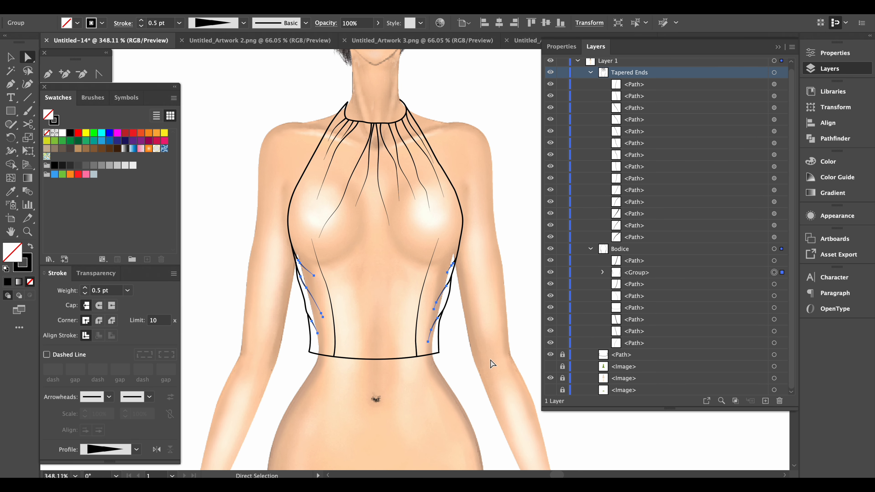
{"action": "left_click_drag", "start_coordinate": [634, 276], "coordinate": [626, 82]}
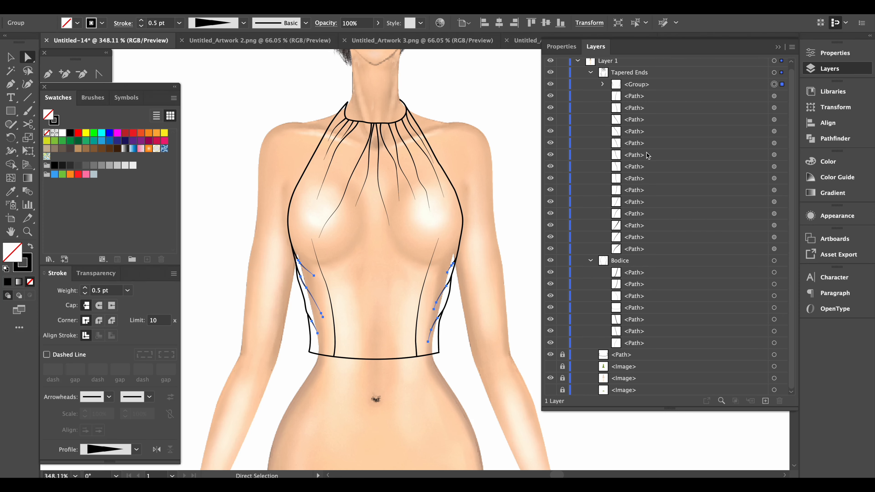
Ungroup the six side fold segments inside Tapered Ends and collapse the Tapered Ends and Bodice groups.
{"action": "right_click", "coordinate": [440, 296]}
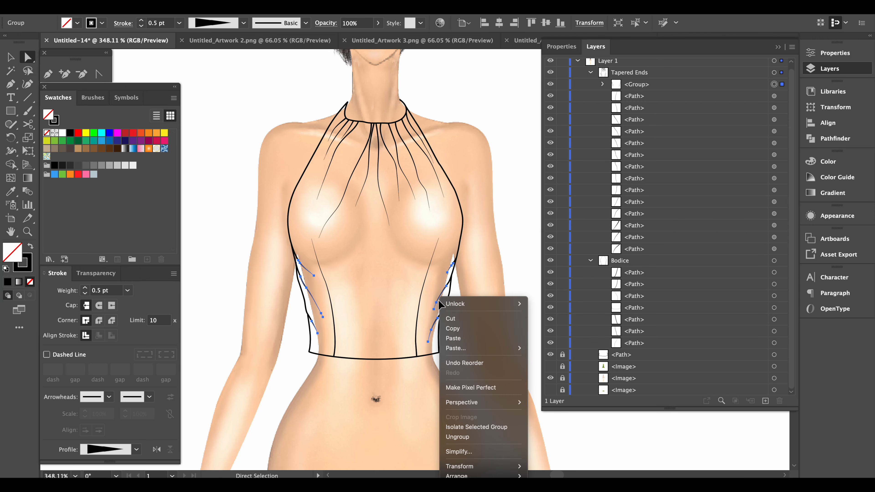
{"action": "left_click", "coordinate": [477, 437]}
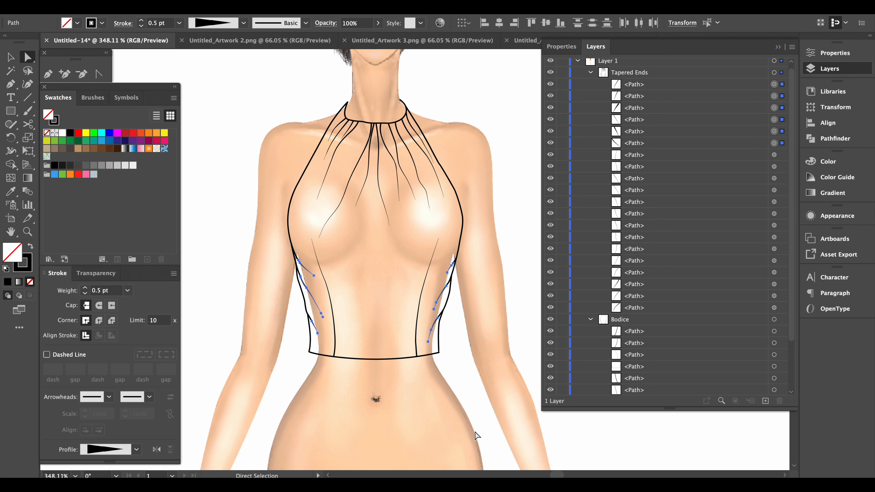
{"action": "left_click", "coordinate": [522, 212]}
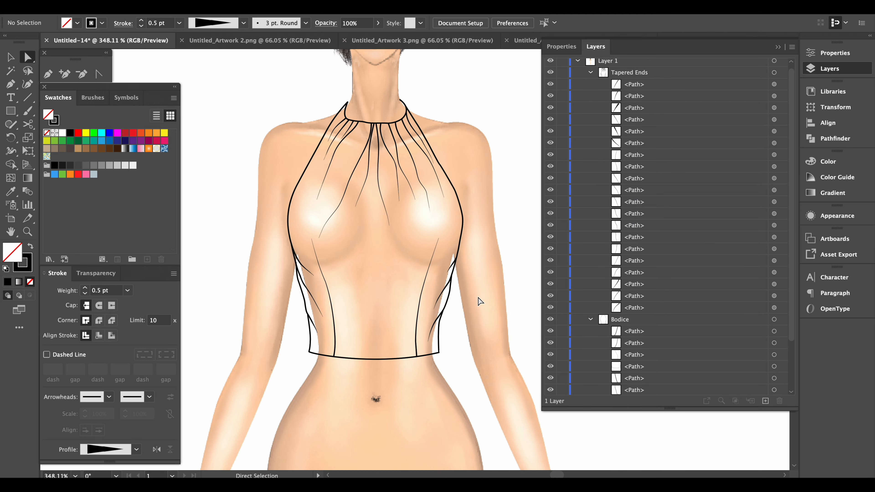
{"action": "left_click", "coordinate": [591, 73]}
{"action": "left_click", "coordinate": [591, 89]}
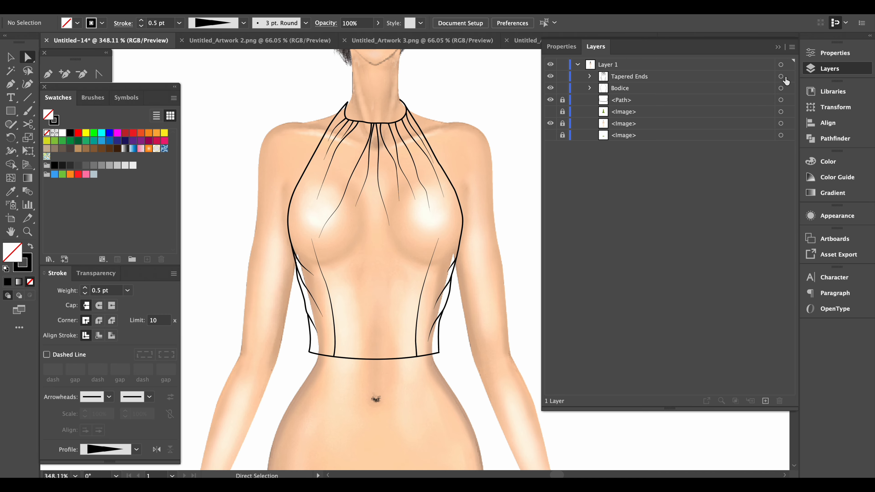
Group Tapered Ends and Bodice together and name the new parent group Bodice.
{"action": "left_click", "coordinate": [781, 76]}
{"action": "left_click", "coordinate": [781, 89], "text": "shift"}
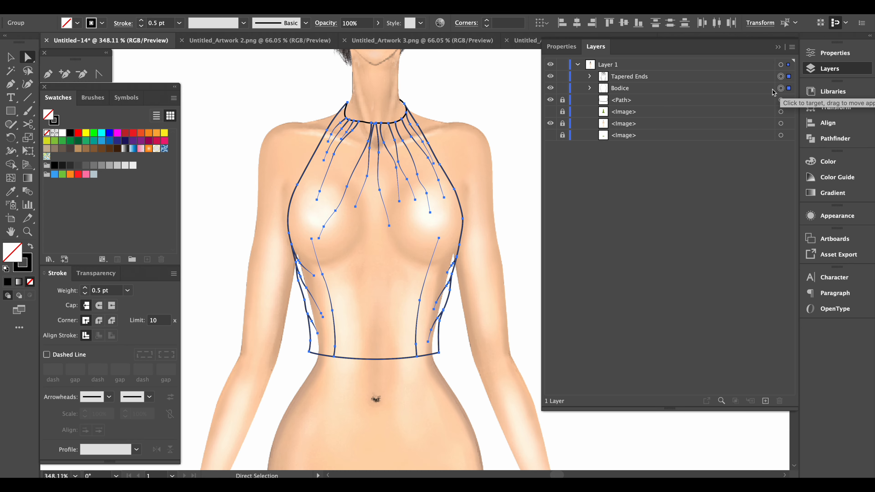
{"action": "right_click", "coordinate": [357, 207]}
{"action": "left_click", "coordinate": [372, 344]}
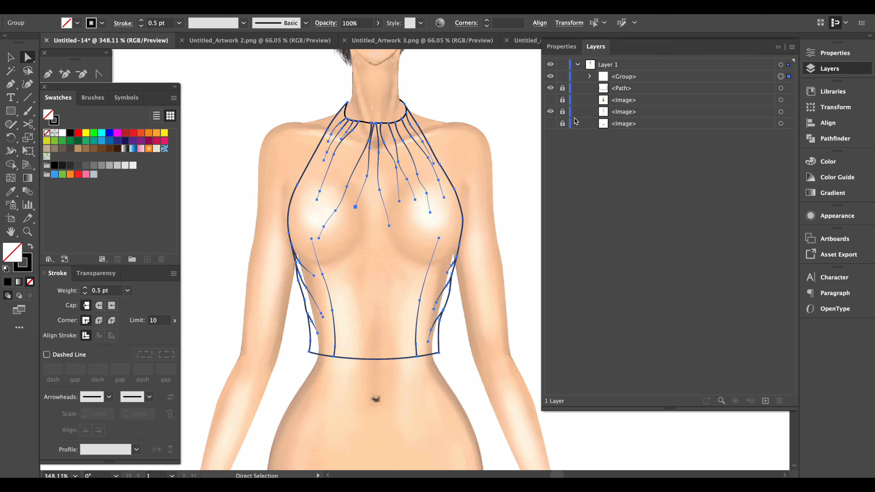
{"action": "double_click", "coordinate": [620, 76]}
{"action": "type", "text": "Bodice"}
{"action": "key", "text": "Return"}
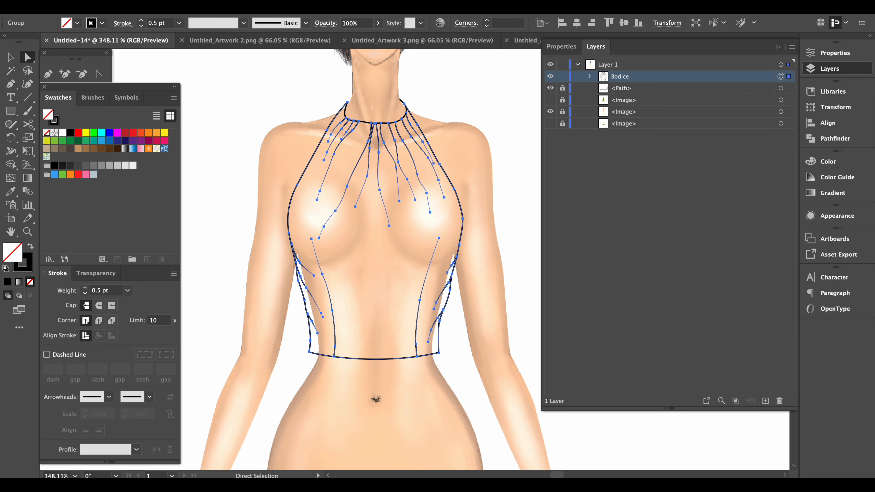
Show the green dress image behind the bodice linework to compare them, and hide it again.
{"action": "left_click", "coordinate": [550, 100]}
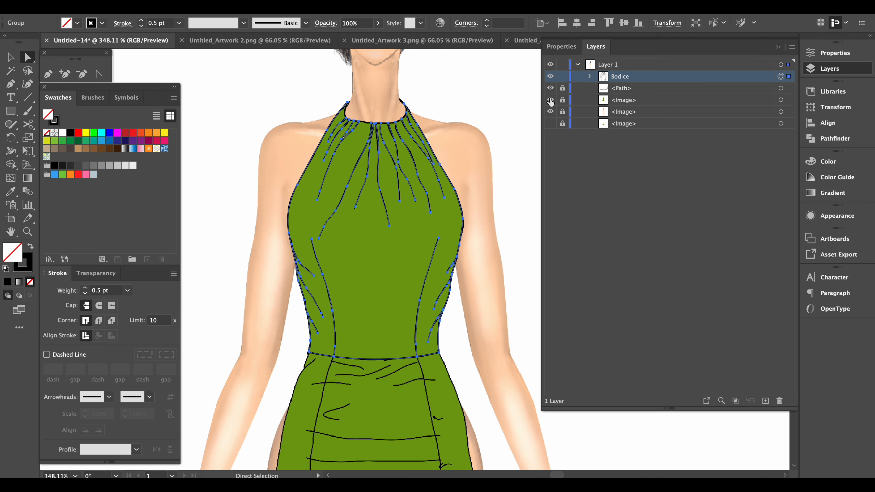
{"action": "left_click", "coordinate": [507, 121]}
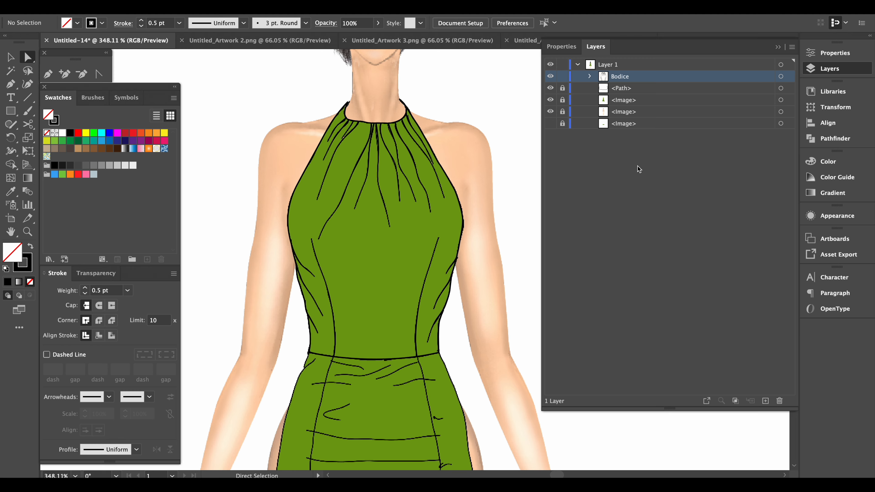
{"action": "left_click", "coordinate": [550, 100]}
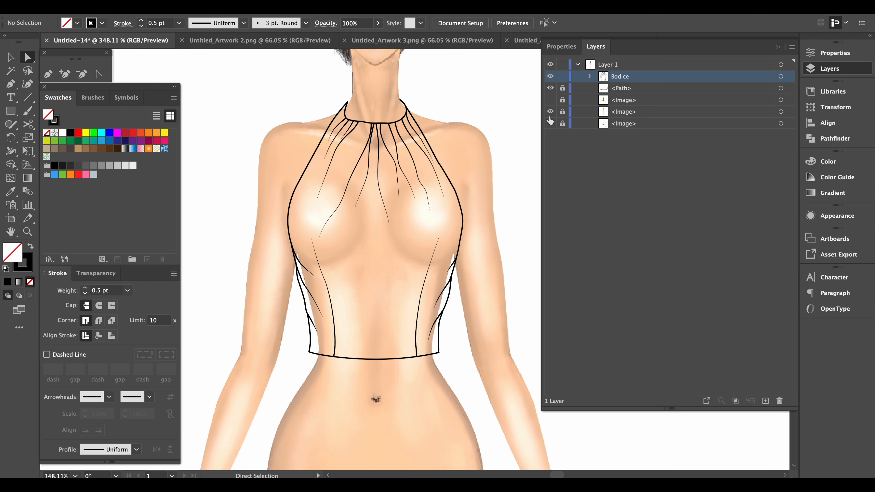
Hide the body figure image so only the bodice linework shows, and save the document in Adobe Illustrator (ai) format.
{"action": "left_click", "coordinate": [550, 111]}
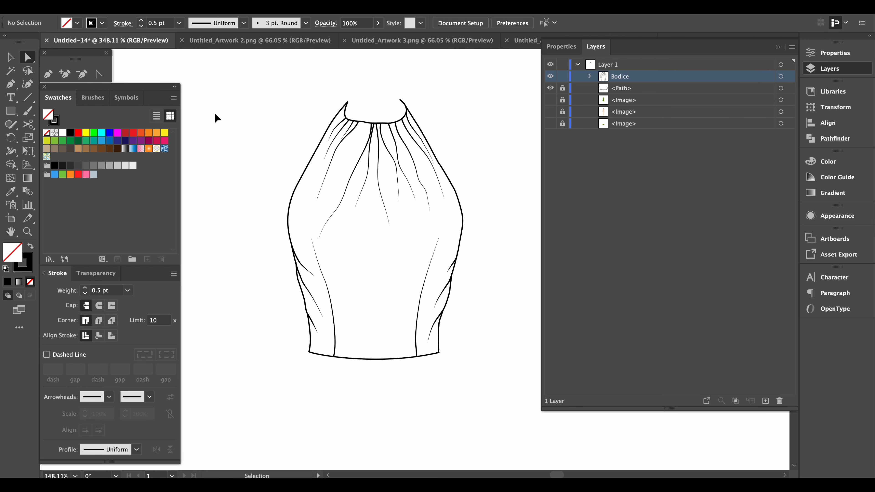
{"action": "key", "text": "super+s"}
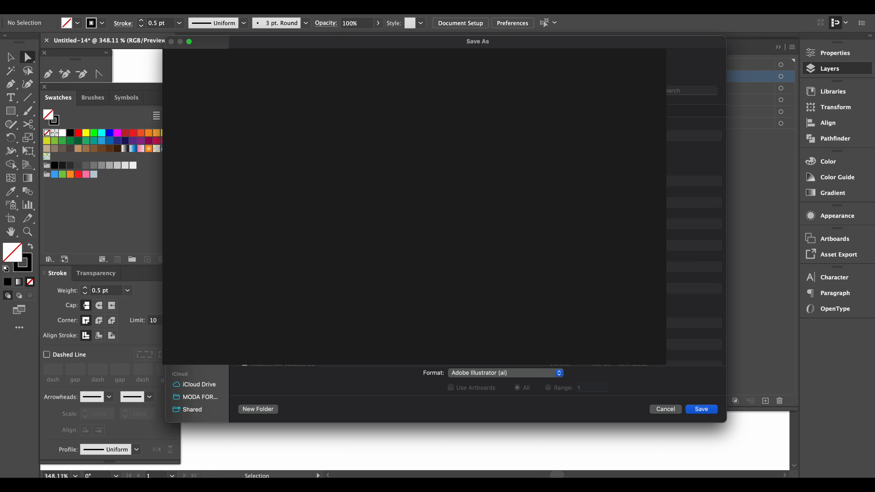
{"action": "left_click", "coordinate": [712, 409]}
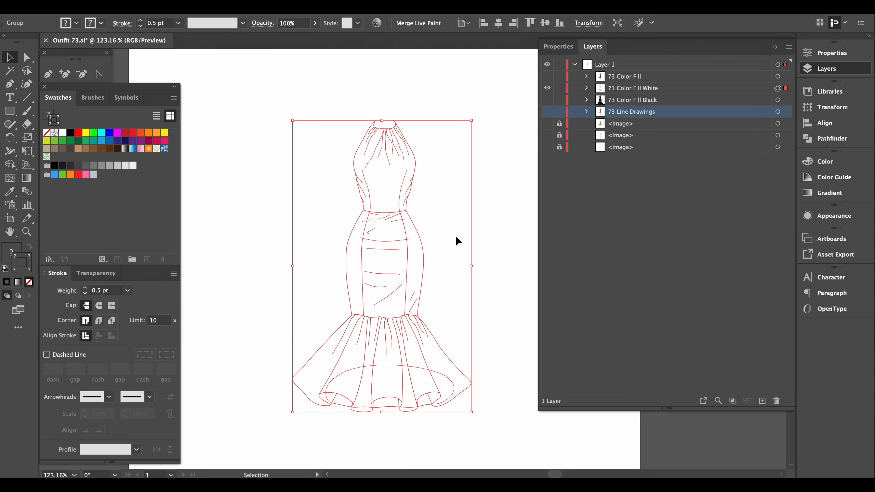
In Outfit 73.ai, review the finished dress by toggling the visibility of the 73 Color Fill White, 73 Color Fill Black and 73 Color Fill groups.
{"action": "left_click", "coordinate": [518, 215]}
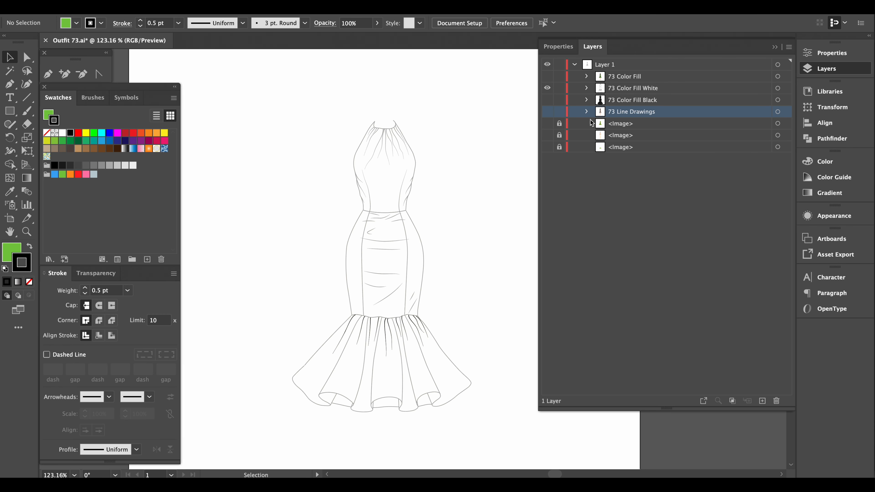
{"action": "left_click", "coordinate": [550, 97]}
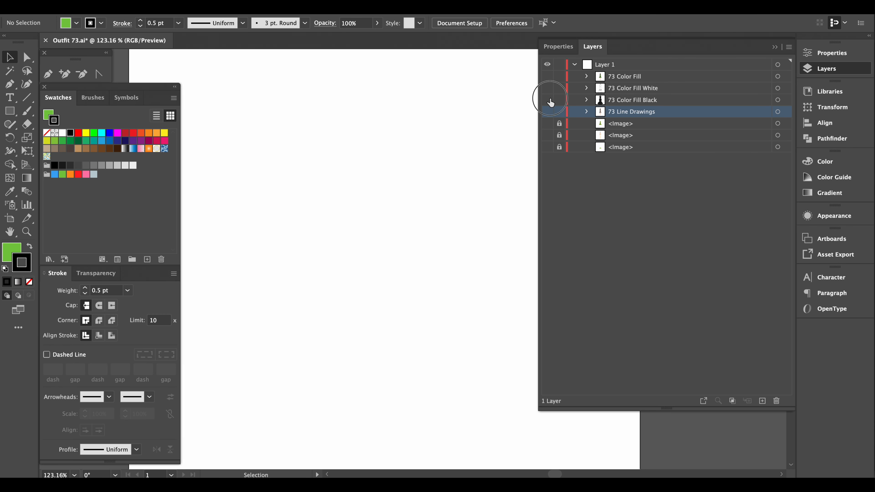
{"action": "left_click", "coordinate": [549, 100]}
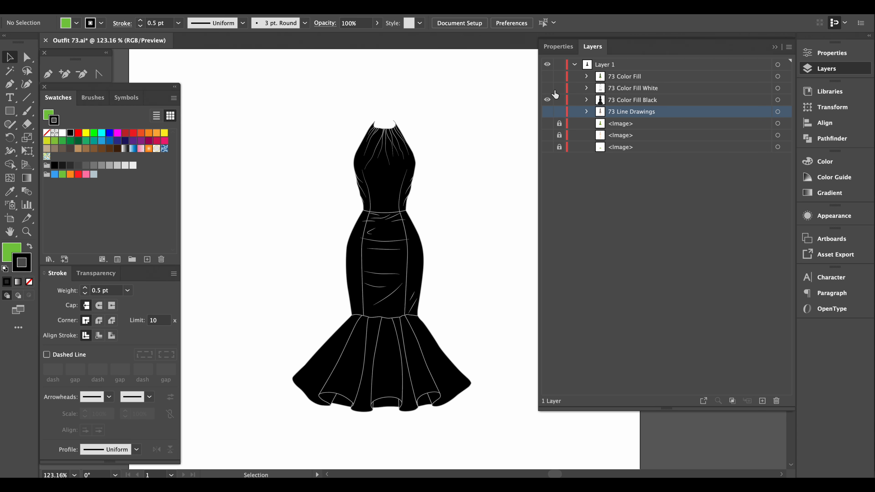
{"action": "left_click", "coordinate": [547, 88]}
{"action": "left_click", "coordinate": [548, 77]}
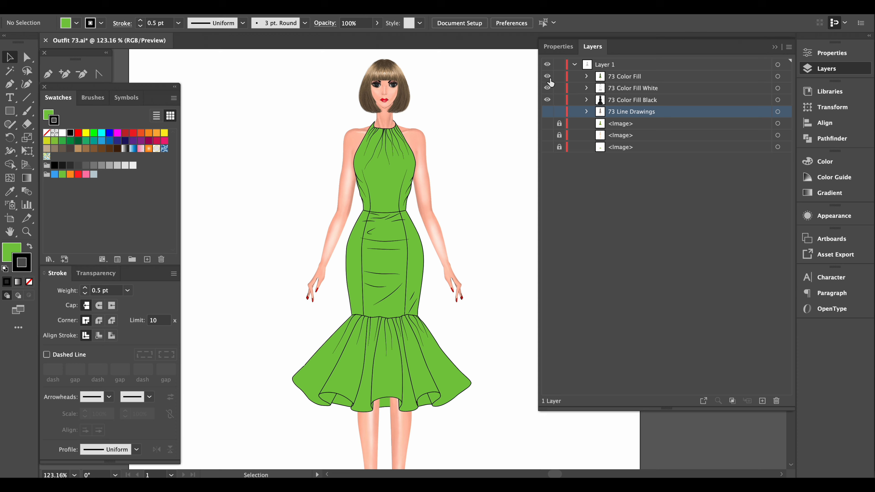